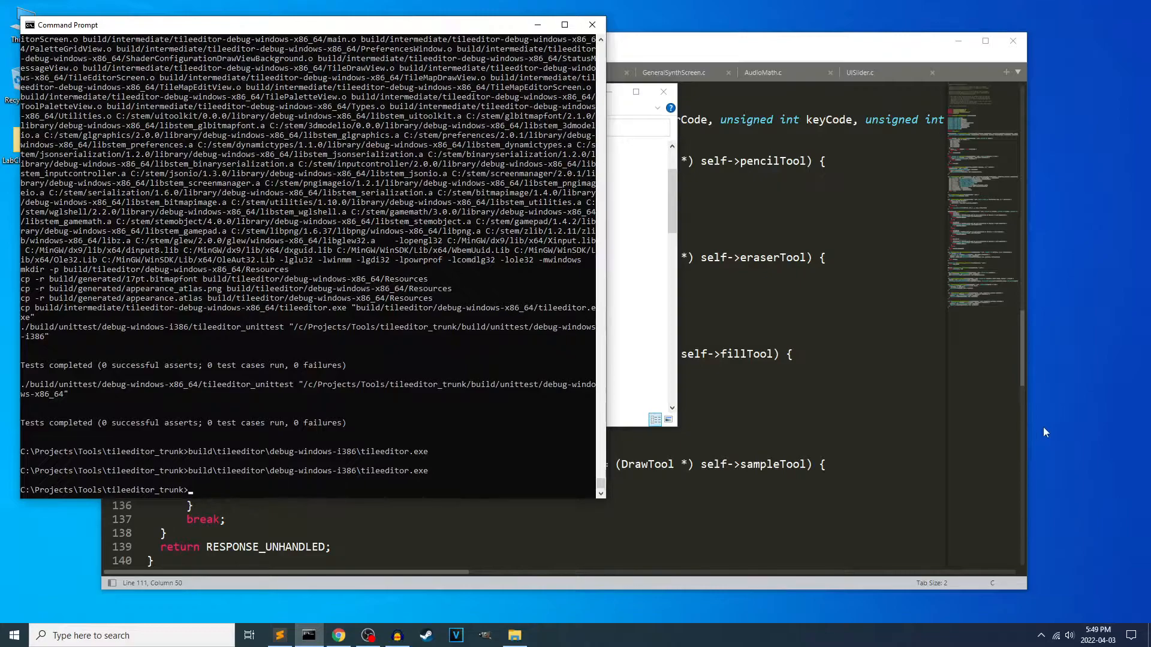
Launch build\tileeditor\debug-windows-i386\tileeditor.exe again from the command prompt and view the editor's File commands
{"action": "key", "text": "Up"}
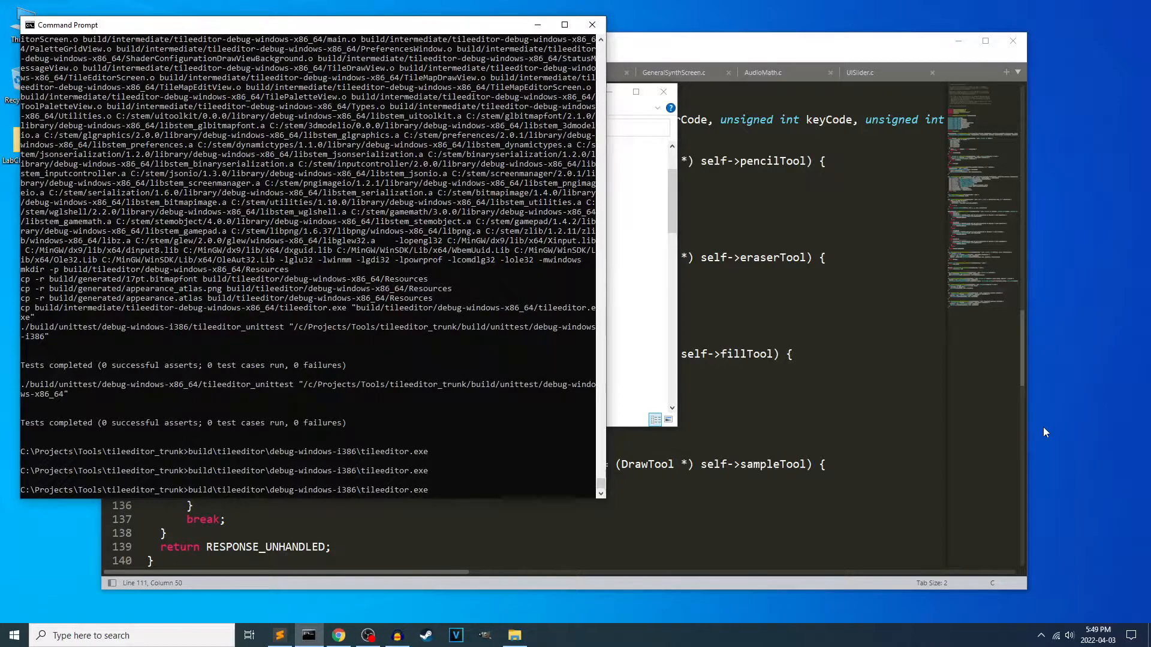
{"action": "key", "text": "Return"}
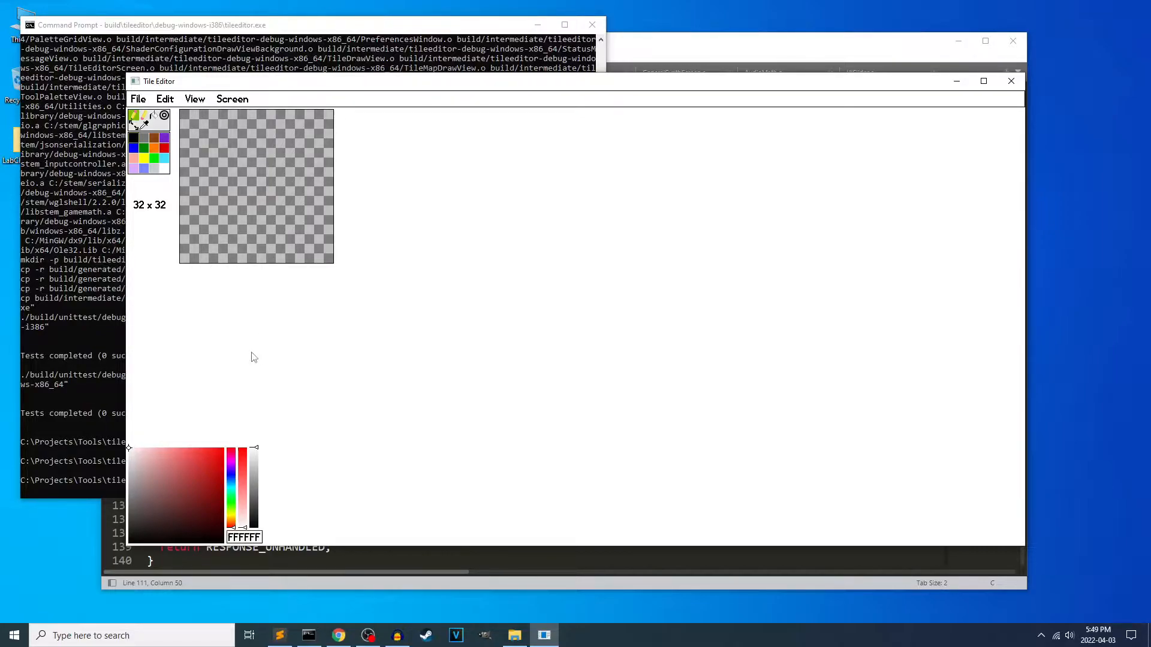
{"action": "left_click", "coordinate": [250, 100]}
{"action": "mouse_move", "coordinate": [146, 103]}
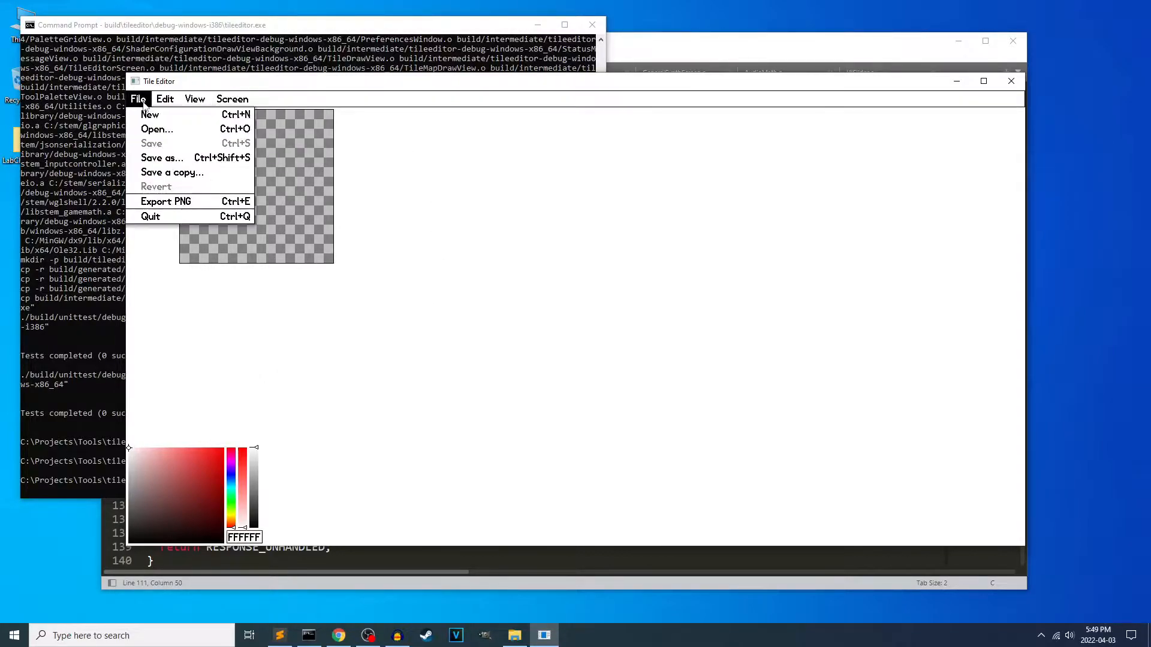
{"action": "left_click", "coordinate": [198, 100]}
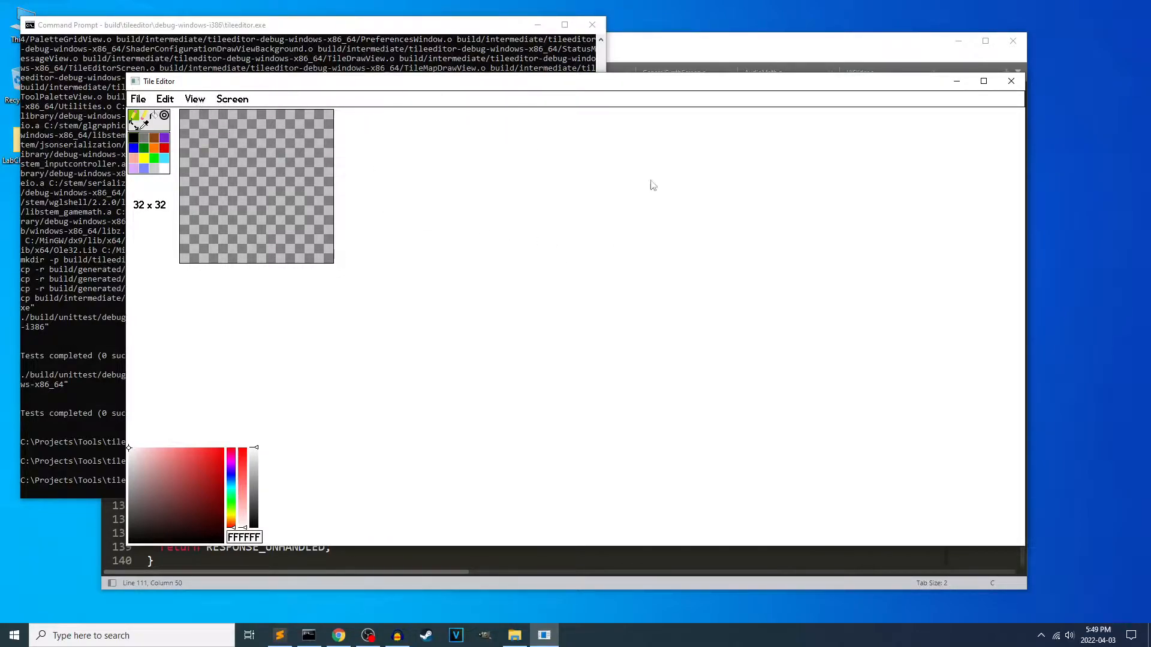
{"action": "left_click", "coordinate": [254, 170]}
{"action": "left_click", "coordinate": [326, 150]}
{"action": "mouse_move", "coordinate": [253, 150]}
{"action": "left_mouse_down"}
{"action": "mouse_move", "coordinate": [233, 174]}
{"action": "mouse_move", "coordinate": [211, 171]}
{"action": "mouse_move", "coordinate": [277, 199]}
{"action": "left_mouse_up"}
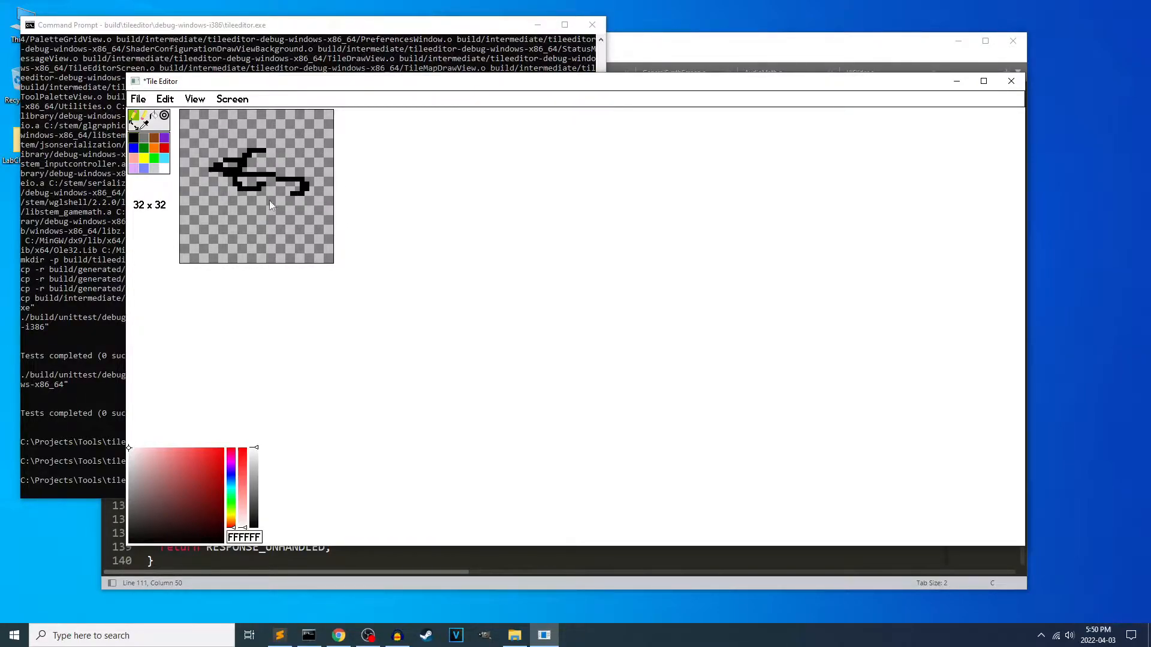
{"action": "key", "text": "ctrl+z"}
{"action": "key", "text": "ctrl+z"}
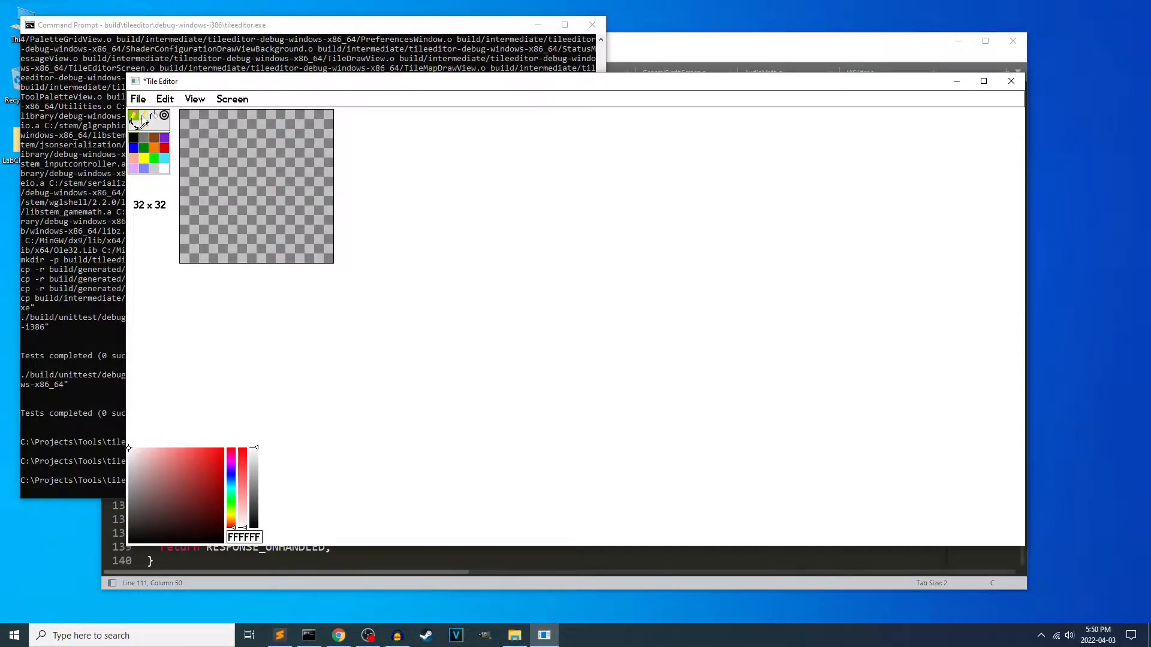
Draw a rough freehand outline on the tile in black and yellow FFFF00 pencil strokes, and erase part of its interior
{"action": "mouse_move", "coordinate": [234, 203]}
{"action": "left_mouse_down"}
{"action": "mouse_move", "coordinate": [255, 235]}
{"action": "mouse_move", "coordinate": [269, 206]}
{"action": "left_mouse_up"}
{"action": "left_click_drag", "start_coordinate": [249, 160], "coordinate": [259, 217]}
{"action": "left_click", "coordinate": [143, 158]}
{"action": "mouse_move", "coordinate": [260, 155]}
{"action": "left_mouse_down"}
{"action": "mouse_move", "coordinate": [264, 175]}
{"action": "mouse_move", "coordinate": [227, 195]}
{"action": "left_mouse_up"}
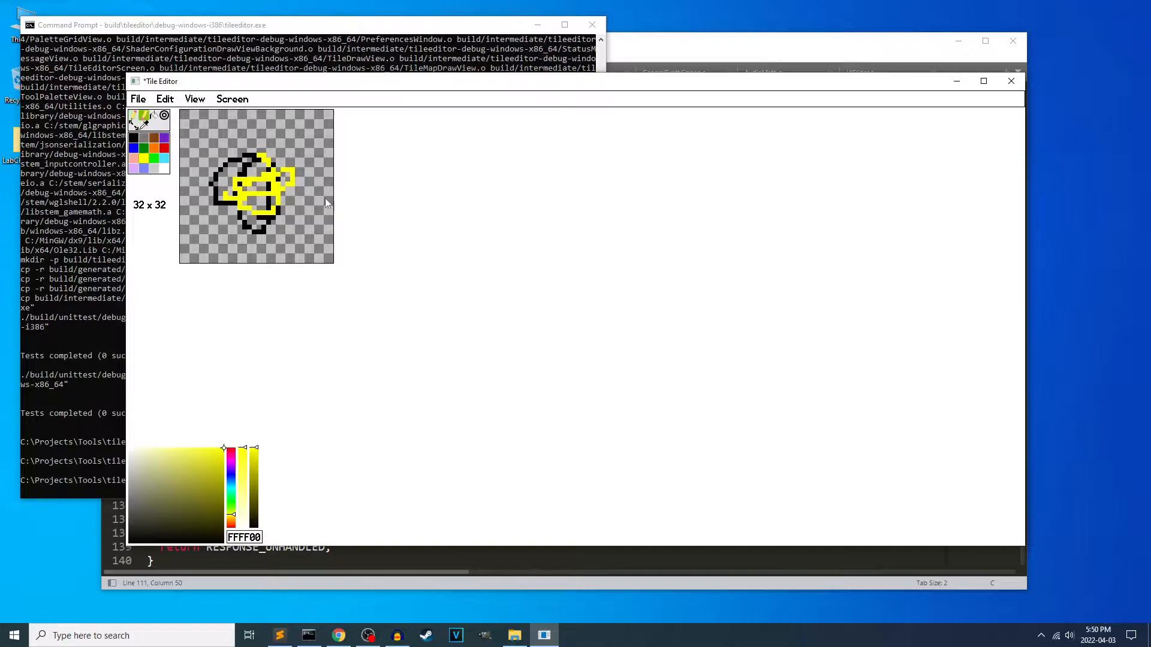
{"action": "mouse_move", "coordinate": [246, 150]}
{"action": "left_mouse_down"}
{"action": "mouse_move", "coordinate": [276, 207]}
{"action": "mouse_move", "coordinate": [265, 178]}
{"action": "left_mouse_up"}
{"action": "left_click", "coordinate": [138, 118]}
{"action": "left_click_drag", "start_coordinate": [249, 194], "coordinate": [277, 179]}
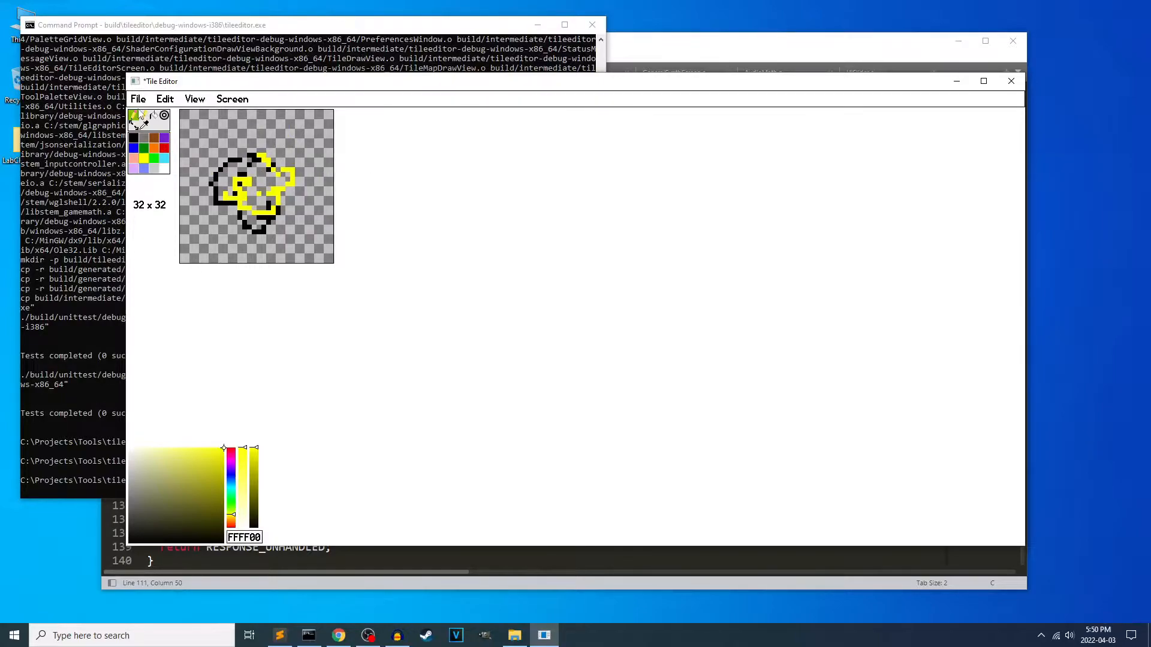
{"action": "left_click", "coordinate": [154, 115]}
{"action": "left_click", "coordinate": [252, 175]}
{"action": "key", "text": "ctrl+z"}
Close the gap at the top of the outline in yellow and fill the shape's interior with orange FF7700
{"action": "left_click", "coordinate": [133, 115]}
{"action": "mouse_move", "coordinate": [242, 165]}
{"action": "left_mouse_down"}
{"action": "mouse_move", "coordinate": [246, 155]}
{"action": "mouse_move", "coordinate": [268, 159]}
{"action": "left_mouse_up"}
{"action": "left_click", "coordinate": [154, 115]}
{"action": "left_click", "coordinate": [154, 148]}
{"action": "left_click", "coordinate": [278, 209]}
{"action": "left_click", "coordinate": [262, 183]}
{"action": "left_click", "coordinate": [136, 119]}
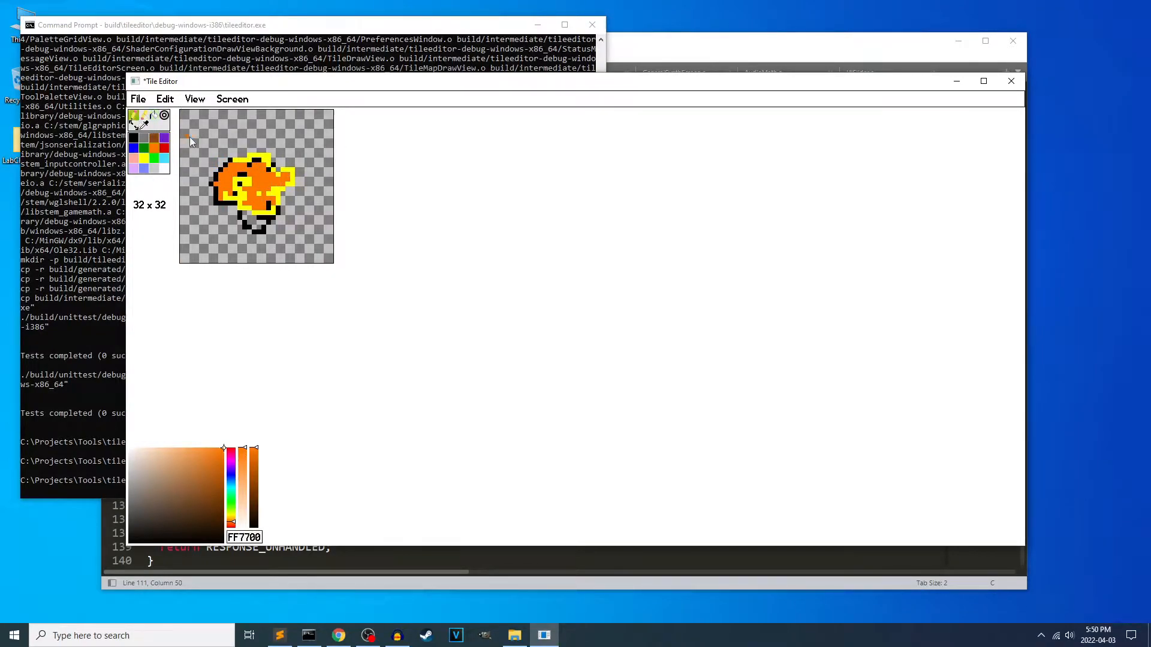
{"action": "left_click", "coordinate": [164, 116]}
{"action": "scroll", "coordinate": [211, 234], "scroll_direction": "up", "scroll_amount": 2}
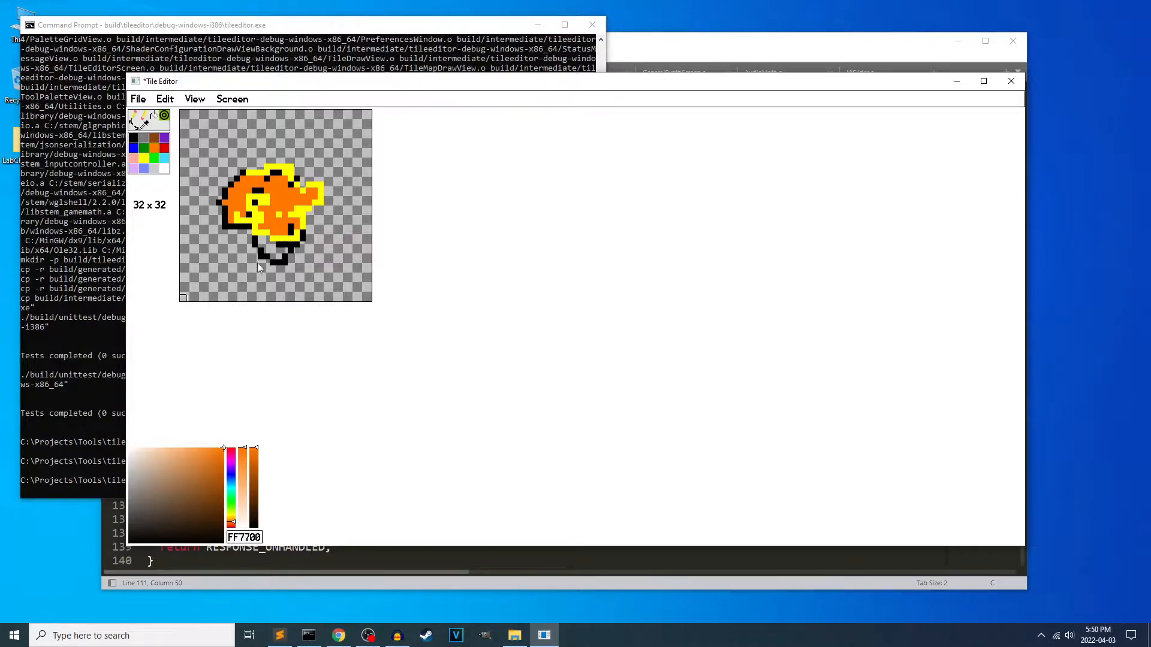
{"action": "scroll", "coordinate": [270, 213], "scroll_direction": "down", "scroll_amount": 1}
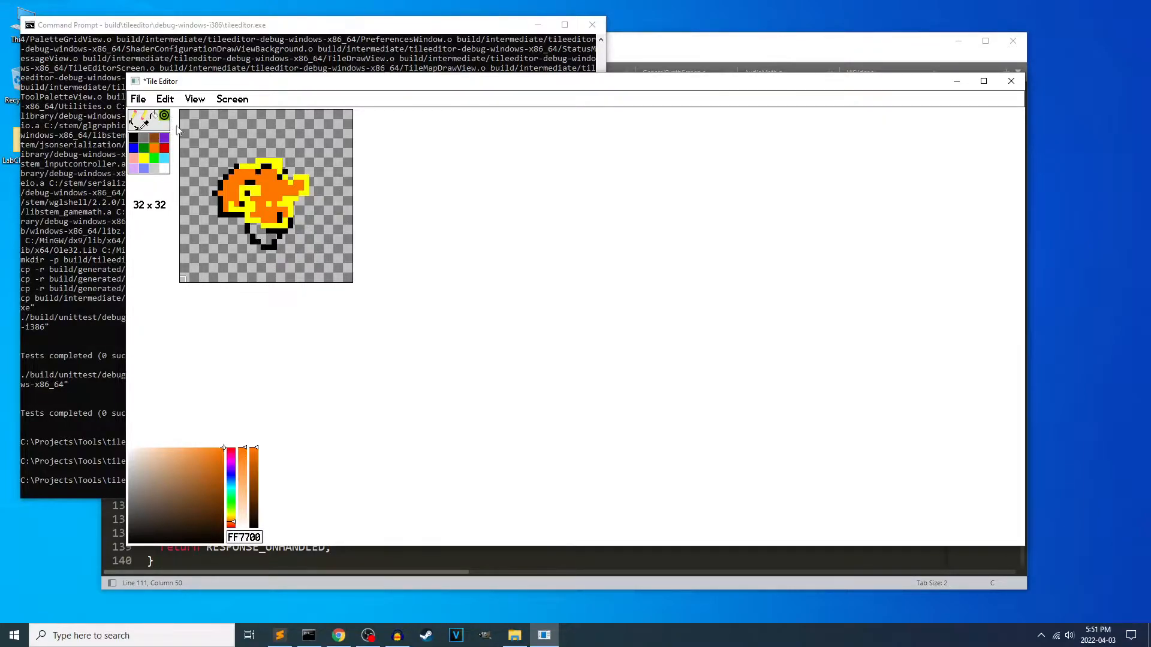
{"action": "left_click", "coordinate": [133, 124]}
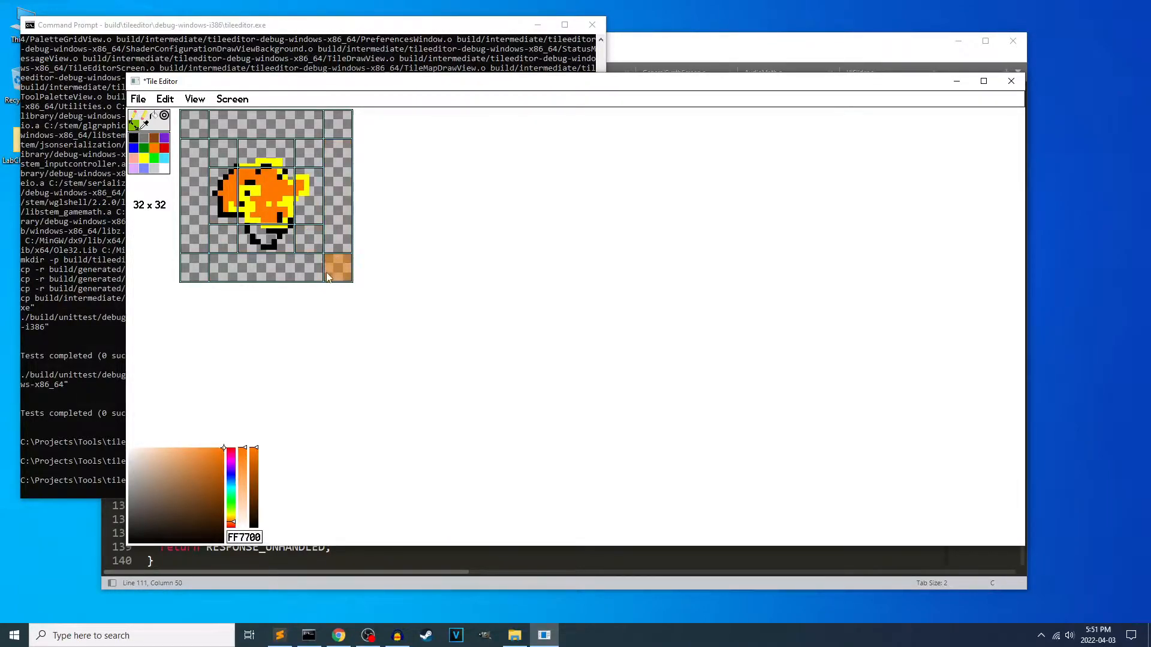
{"action": "left_click", "coordinate": [155, 118]}
{"action": "left_click", "coordinate": [160, 170]}
{"action": "left_click", "coordinate": [217, 148]}
{"action": "left_click", "coordinate": [263, 232]}
{"action": "left_click", "coordinate": [261, 237]}
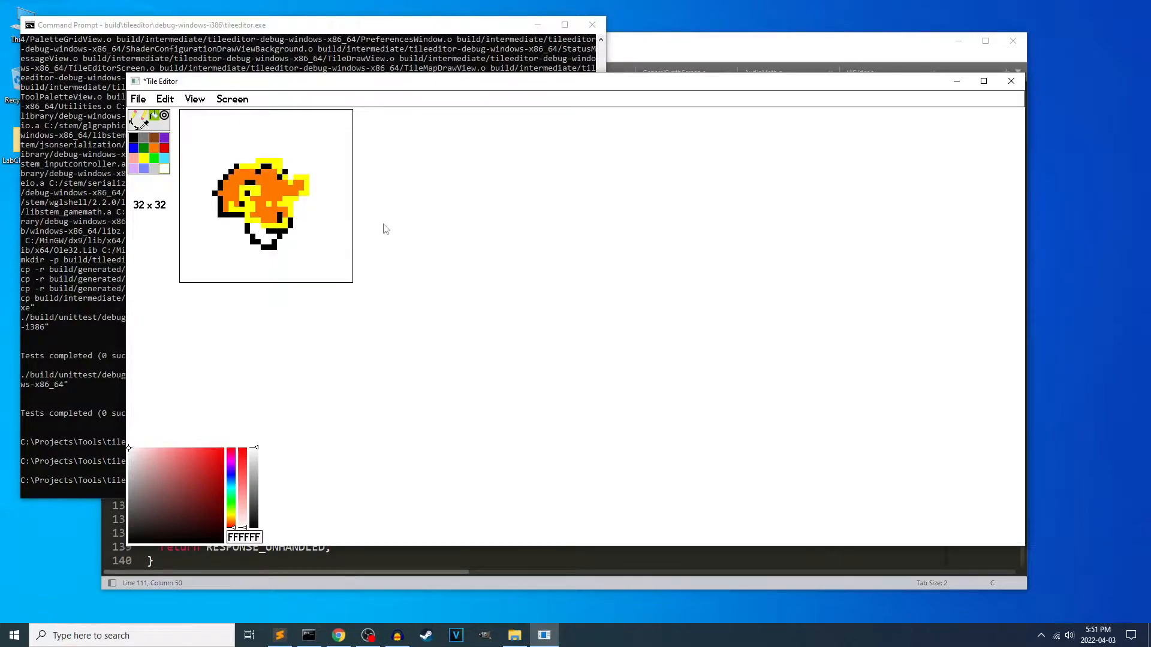
{"action": "left_click", "coordinate": [271, 195]}
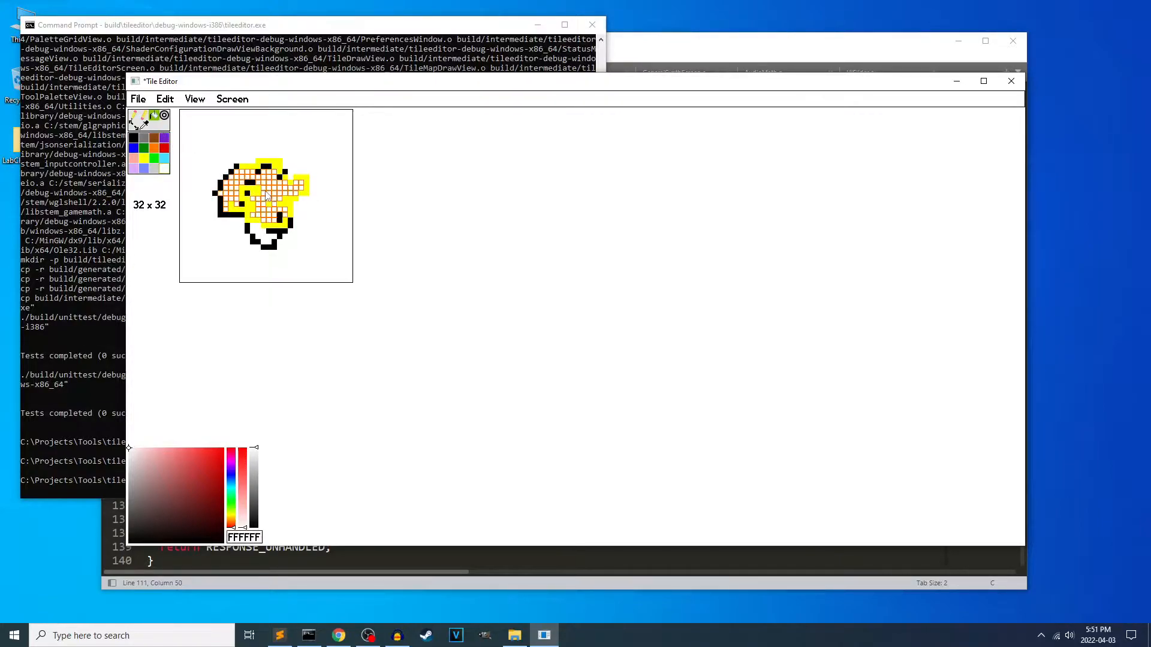
{"action": "key", "text": "ctrl+z"}
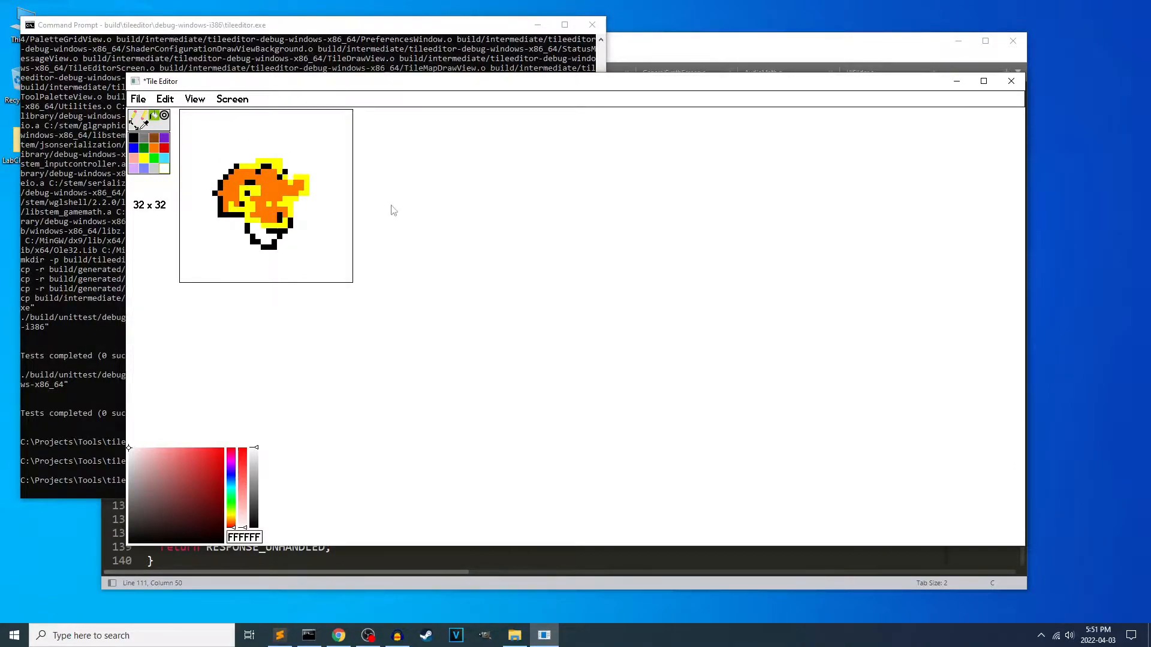
{"action": "key", "text": "ctrl+z"}
{"action": "key", "text": "ctrl+z"}
{"action": "key", "text": "ctrl+z"}
{"action": "key", "text": "ctrl+z"}
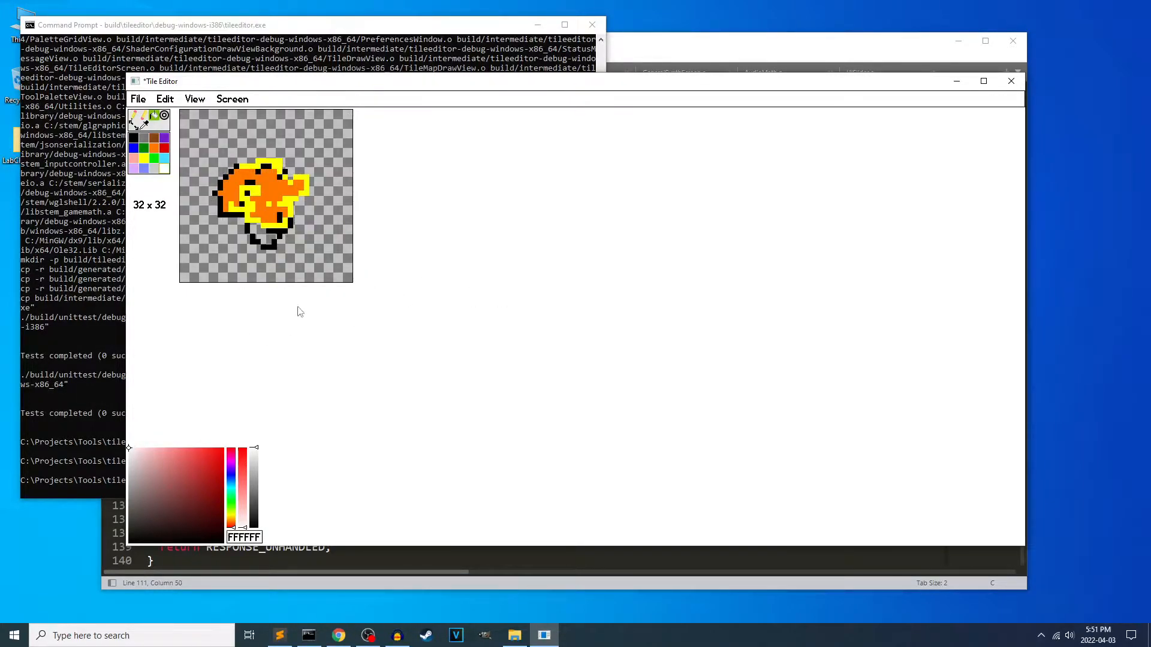
{"action": "scroll", "coordinate": [378, 275], "scroll_direction": "up", "scroll_amount": 1}
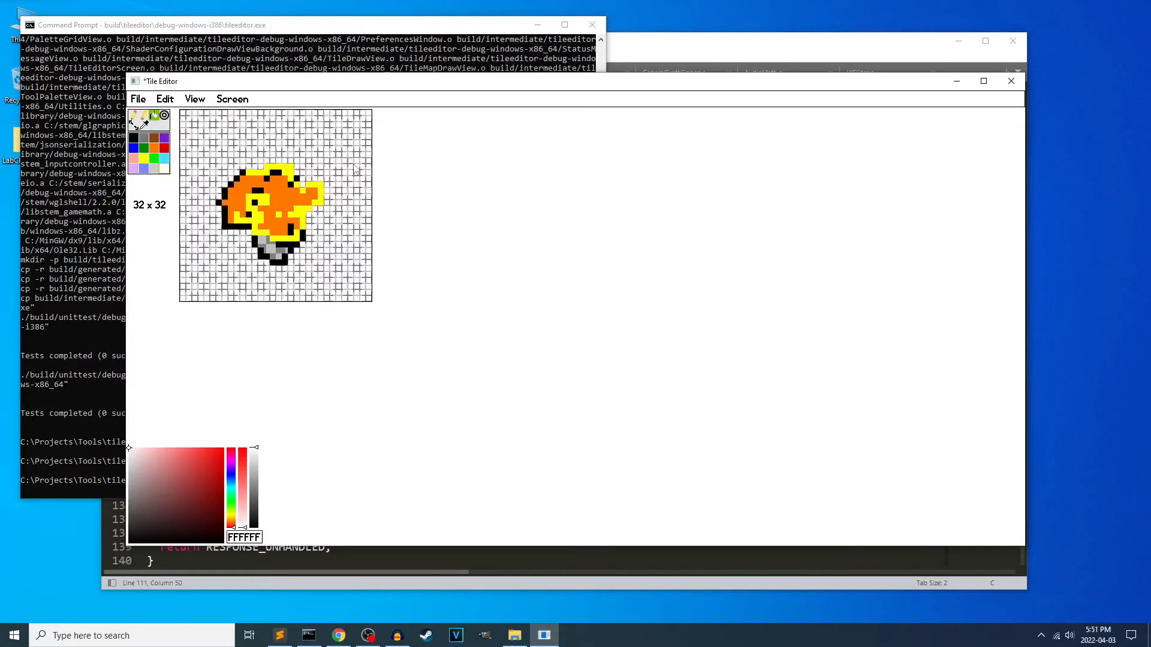
{"action": "scroll", "coordinate": [315, 214], "scroll_direction": "up", "scroll_amount": 1}
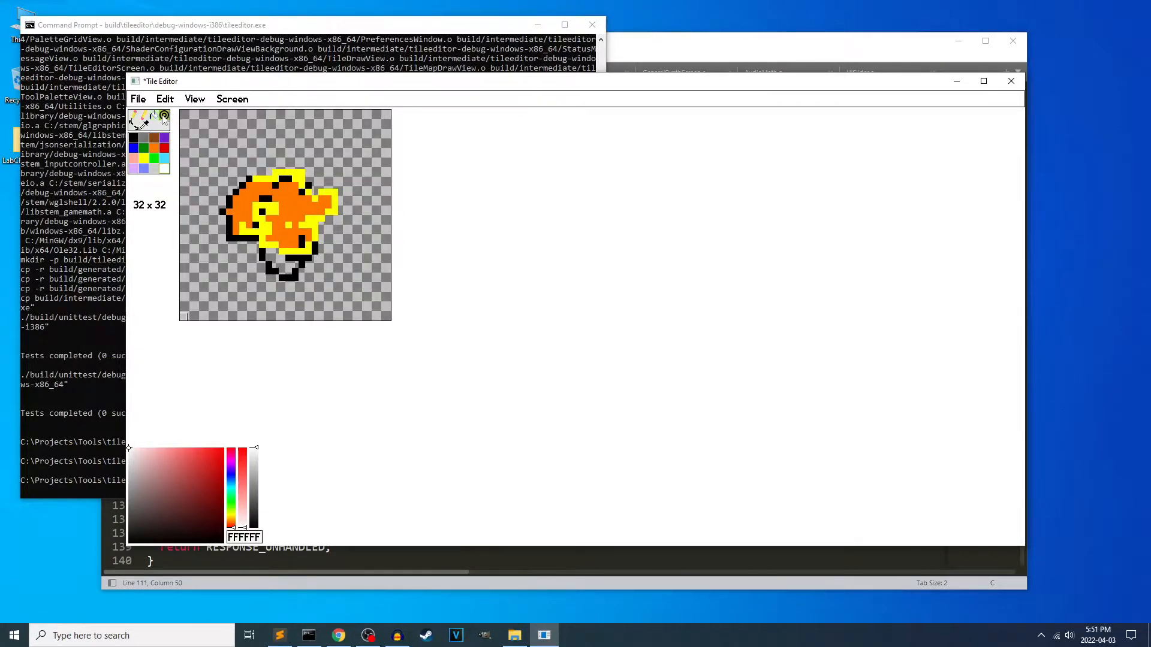
{"action": "left_click", "coordinate": [133, 124]}
{"action": "scroll", "coordinate": [523, 219], "scroll_direction": "down", "scroll_amount": 1}
{"action": "scroll", "coordinate": [512, 222], "scroll_direction": "down", "scroll_amount": 1}
{"action": "scroll", "coordinate": [395, 282], "scroll_direction": "down", "scroll_amount": 1}
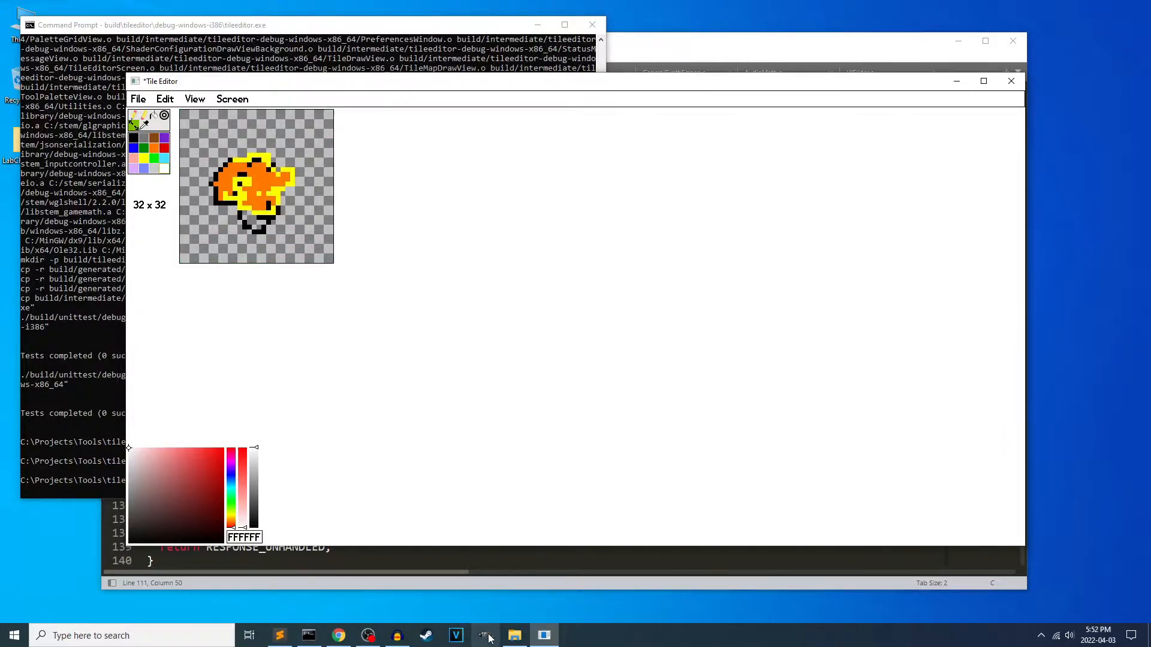
{"action": "left_click", "coordinate": [195, 99]}
{"action": "left_click", "coordinate": [198, 111]}
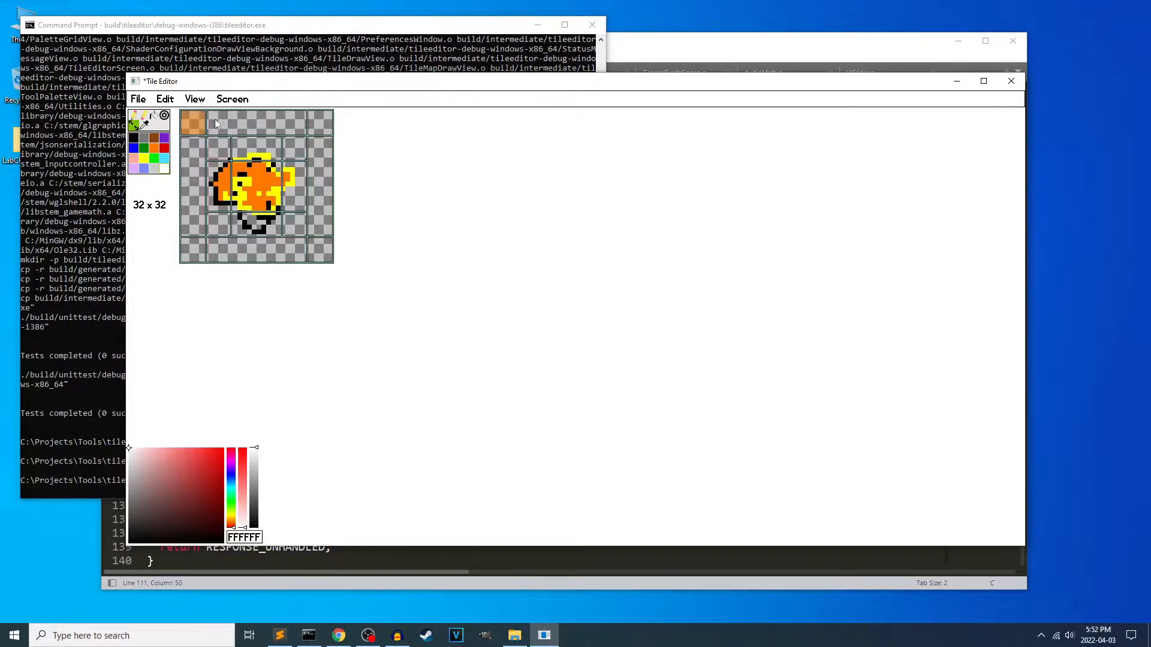
Fill the transparent background and the enclosed gap beneath the orange shape with white FFFFFF
{"action": "left_click", "coordinate": [156, 116]}
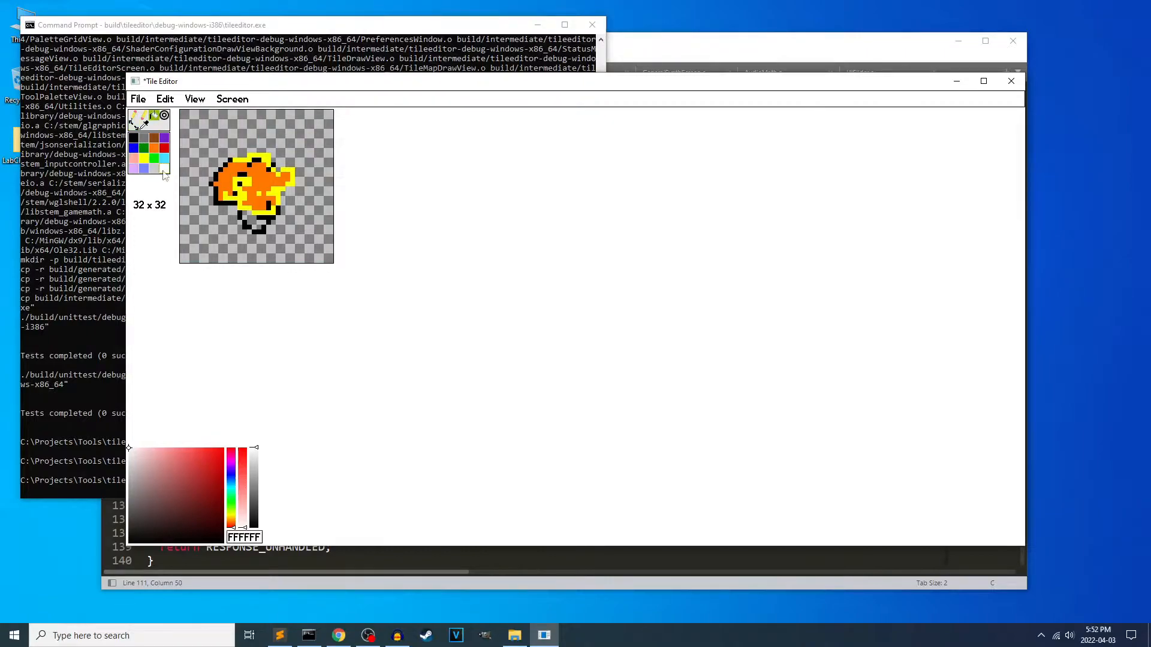
{"action": "left_click", "coordinate": [231, 209]}
{"action": "left_click", "coordinate": [246, 203]}
{"action": "key", "text": "ctrl+z"}
{"action": "left_click", "coordinate": [251, 223]}
Examine the corner, edge and inner zones that the canvas-resizing tool overlays on the tile
{"action": "left_click", "coordinate": [134, 122]}
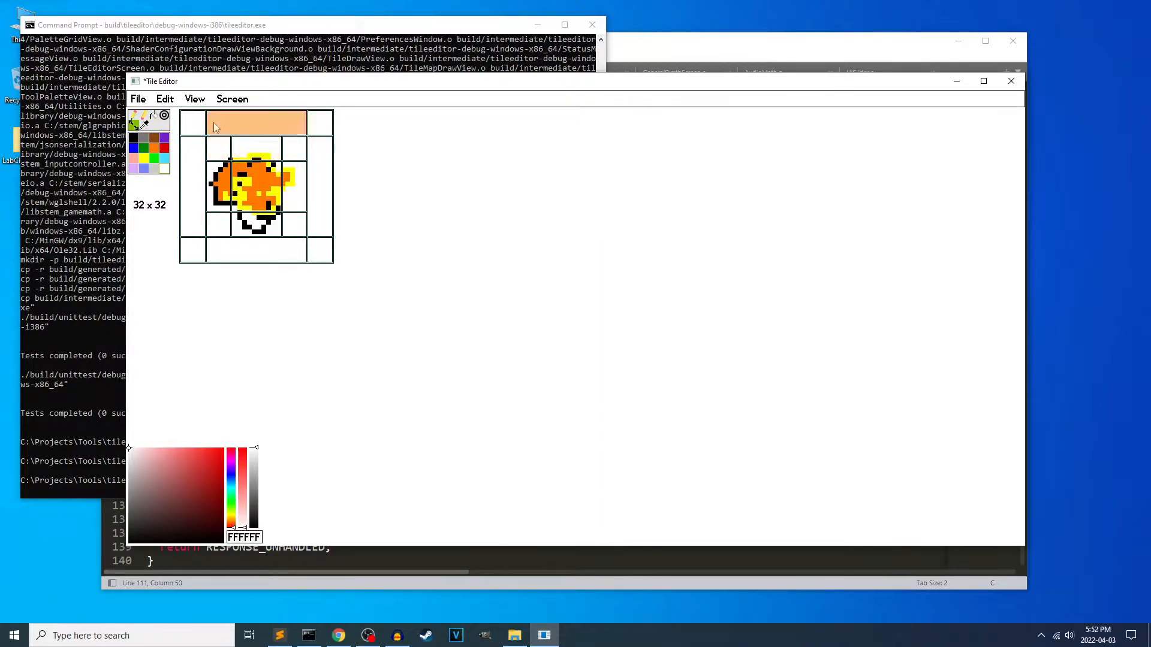
{"action": "scroll", "coordinate": [377, 246], "scroll_direction": "up", "scroll_amount": 1}
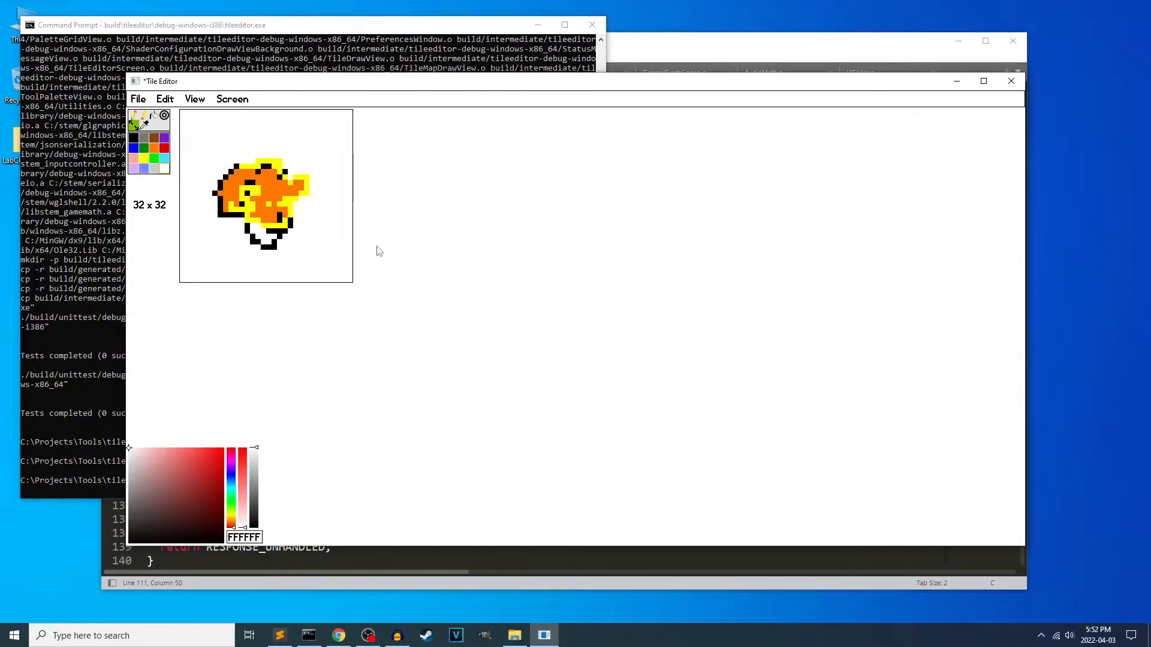
{"action": "scroll", "coordinate": [376, 246], "scroll_direction": "up", "scroll_amount": 1}
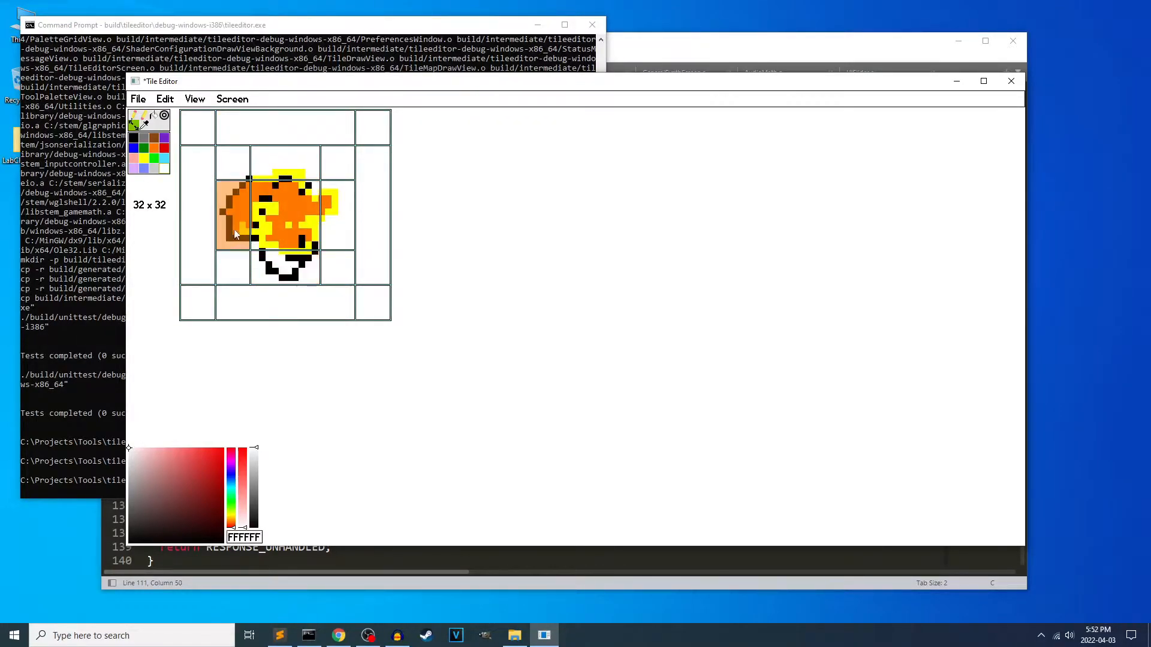
{"action": "mouse_move", "coordinate": [376, 305]}
{"action": "left_mouse_down"}
{"action": "mouse_move", "coordinate": [472, 376]}
{"action": "mouse_move", "coordinate": [380, 320]}
{"action": "mouse_move", "coordinate": [429, 307]}
{"action": "mouse_move", "coordinate": [369, 320]}
{"action": "mouse_move", "coordinate": [391, 320]}
{"action": "mouse_move", "coordinate": [351, 273]}
{"action": "mouse_move", "coordinate": [372, 380]}
{"action": "mouse_move", "coordinate": [386, 339]}
{"action": "mouse_move", "coordinate": [412, 334]}
{"action": "mouse_move", "coordinate": [390, 321]}
{"action": "left_mouse_up"}
{"action": "mouse_move", "coordinate": [271, 121]}
{"action": "left_mouse_down"}
{"action": "mouse_move", "coordinate": [271, 62]}
{"action": "mouse_move", "coordinate": [271, 121]}
{"action": "left_mouse_up"}
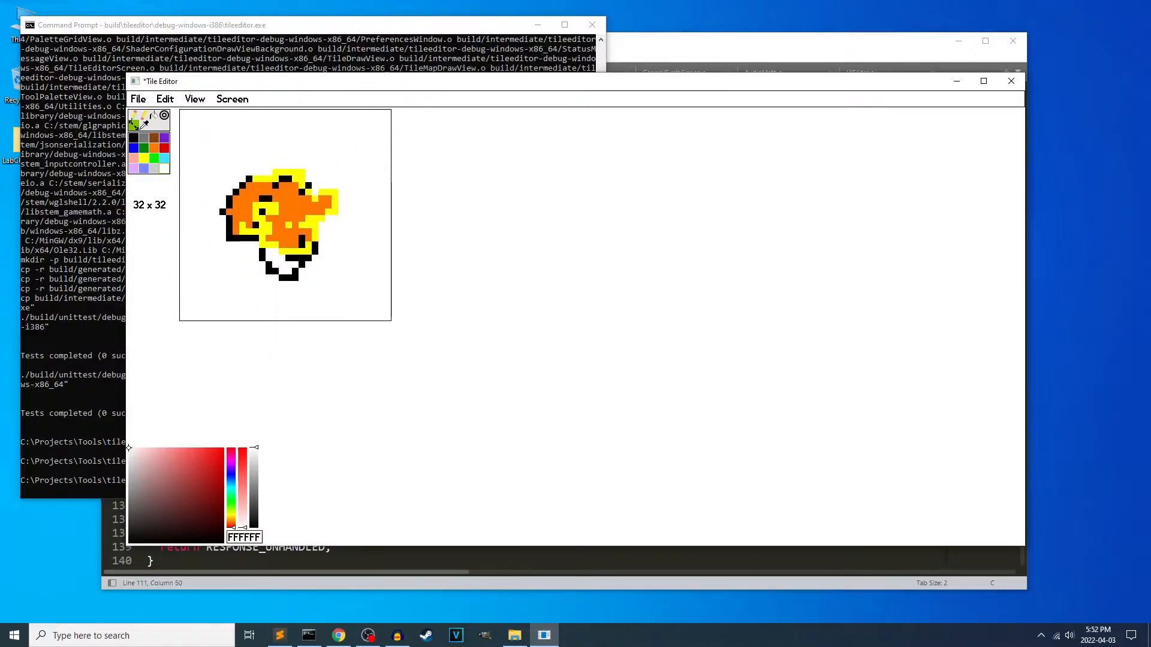
{"action": "mouse_move", "coordinate": [387, 193]}
{"action": "left_mouse_down"}
{"action": "mouse_move", "coordinate": [421, 193]}
{"action": "mouse_move", "coordinate": [390, 193]}
{"action": "left_mouse_up"}
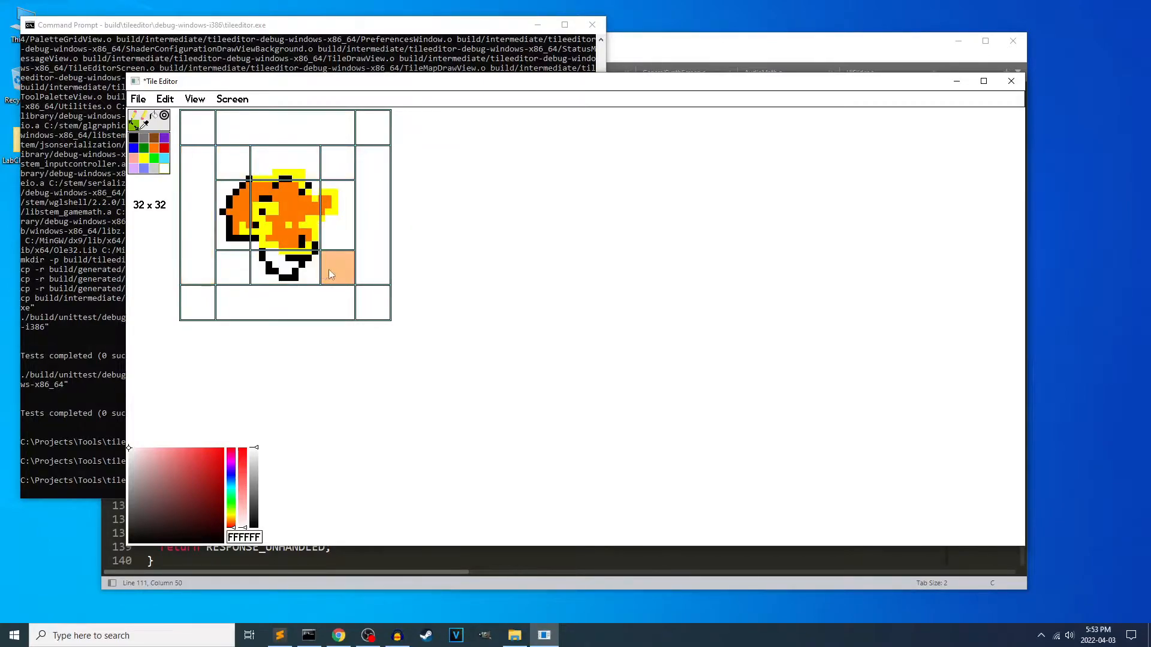
{"action": "left_click_drag", "start_coordinate": [285, 215], "coordinate": [324, 294]}
{"action": "left_click_drag", "start_coordinate": [373, 348], "coordinate": [333, 268]}
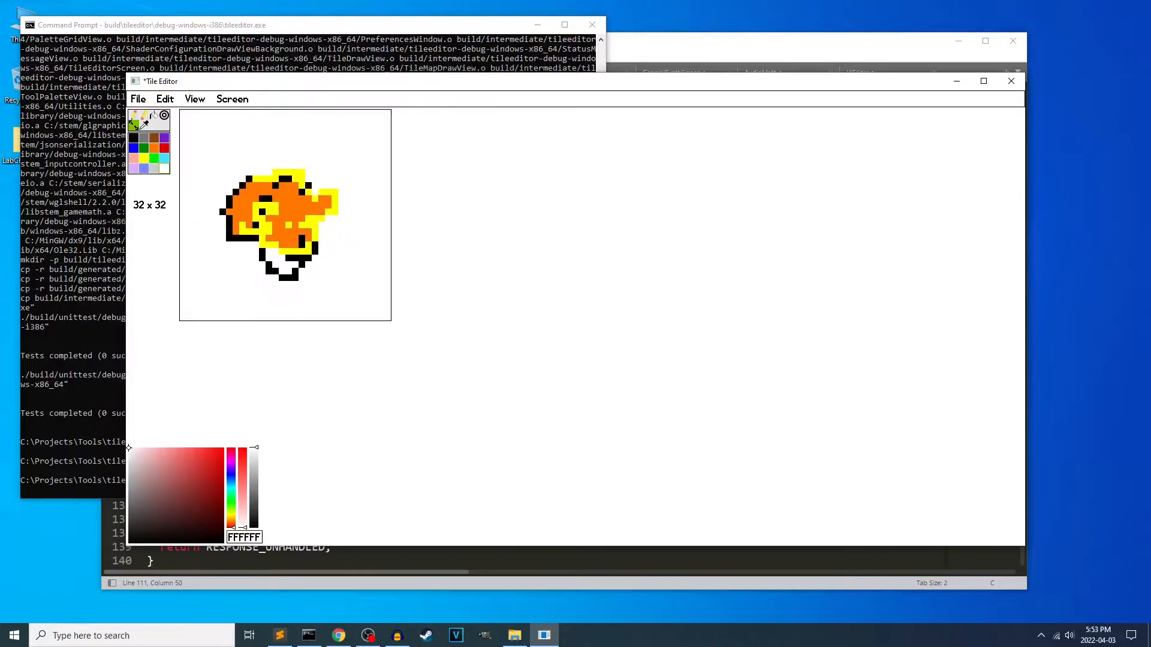
Shift the artwork up and right within the canvas and back, trimming the white background along the edges
{"action": "mouse_move", "coordinate": [233, 162]}
{"action": "left_mouse_down"}
{"action": "mouse_move", "coordinate": [207, 143]}
{"action": "mouse_move", "coordinate": [232, 163]}
{"action": "left_mouse_up"}
{"action": "left_click_drag", "start_coordinate": [331, 216], "coordinate": [327, 174]}
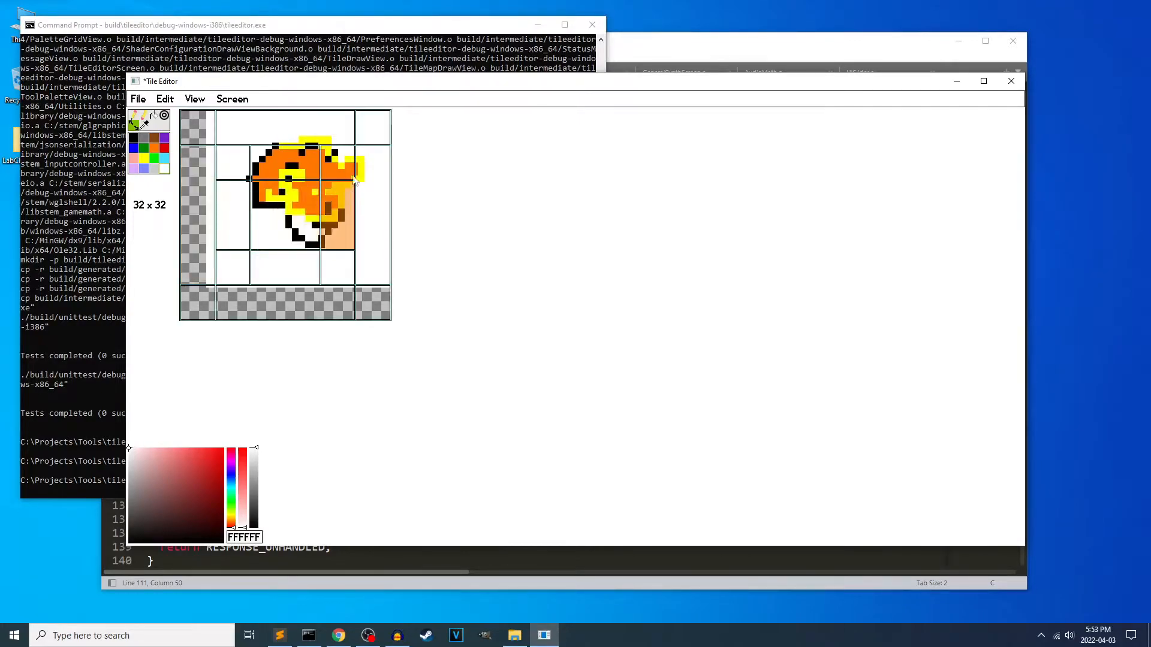
{"action": "mouse_move", "coordinate": [294, 208]}
{"action": "left_mouse_down"}
{"action": "mouse_move", "coordinate": [274, 226]}
{"action": "mouse_move", "coordinate": [331, 231]}
{"action": "mouse_move", "coordinate": [311, 204]}
{"action": "left_mouse_up"}
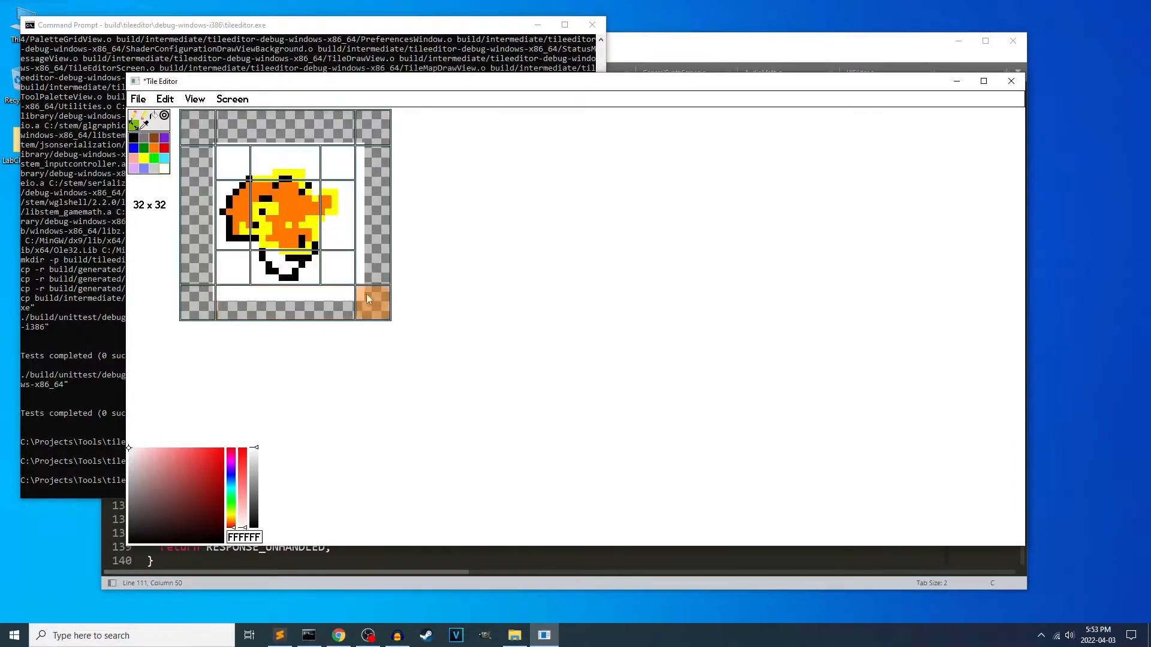
Extend the canvas to 58 x 50 around the artwork, and crop it to 48 x 44 from the top-left corner
{"action": "left_click_drag", "start_coordinate": [339, 265], "coordinate": [386, 297]}
{"action": "left_click_drag", "start_coordinate": [362, 233], "coordinate": [335, 214]}
{"action": "left_click_drag", "start_coordinate": [416, 302], "coordinate": [422, 303]}
{"action": "left_click_drag", "start_coordinate": [459, 374], "coordinate": [491, 393]}
{"action": "left_click_drag", "start_coordinate": [204, 135], "coordinate": [171, 102]}
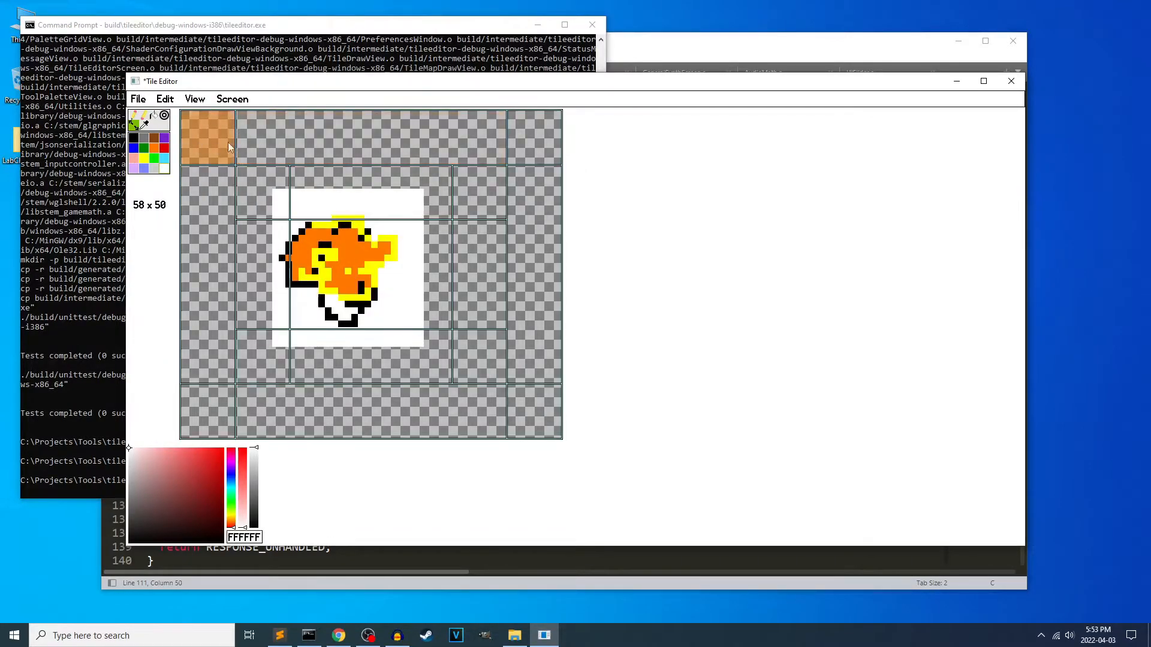
{"action": "left_click_drag", "start_coordinate": [196, 117], "coordinate": [239, 197]}
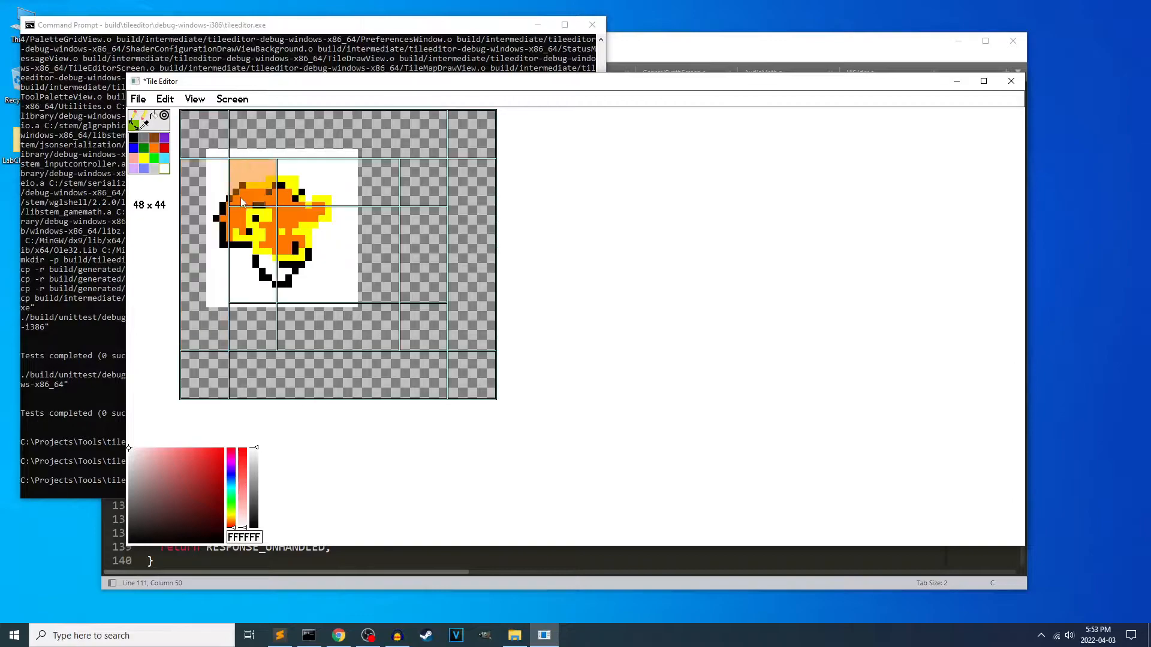
Reposition and narrow the tile editor's window, and reduce the canvas to 42 x 42
{"action": "left_click_drag", "start_coordinate": [247, 88], "coordinate": [127, 10]}
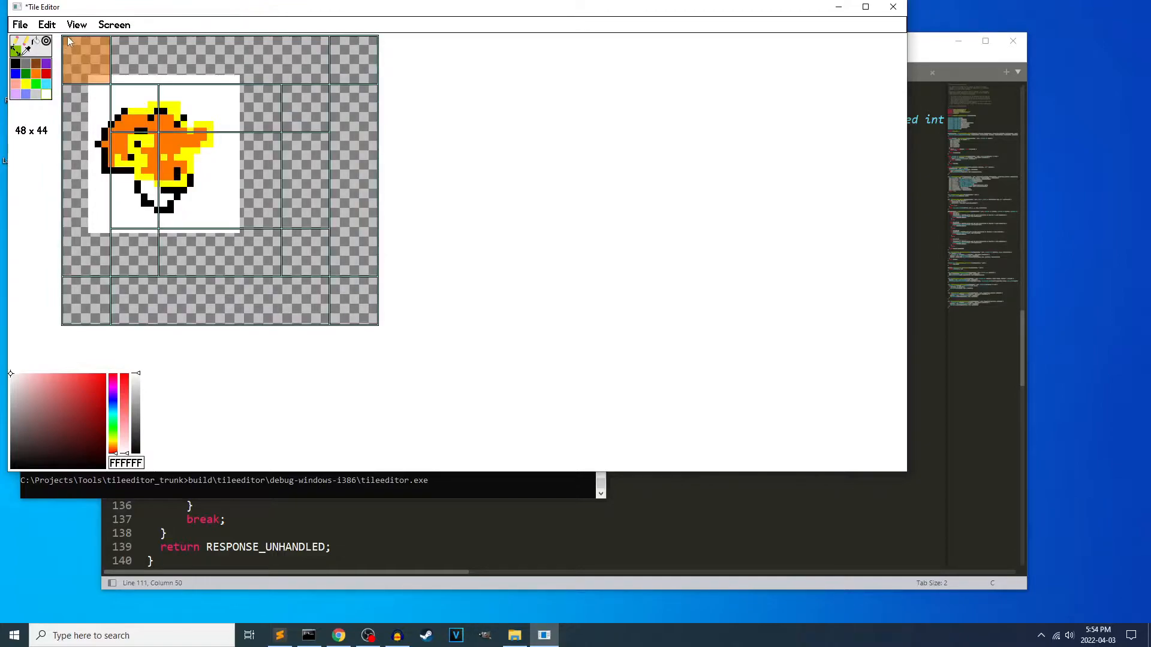
{"action": "left_click_drag", "start_coordinate": [366, 7], "coordinate": [482, 97]}
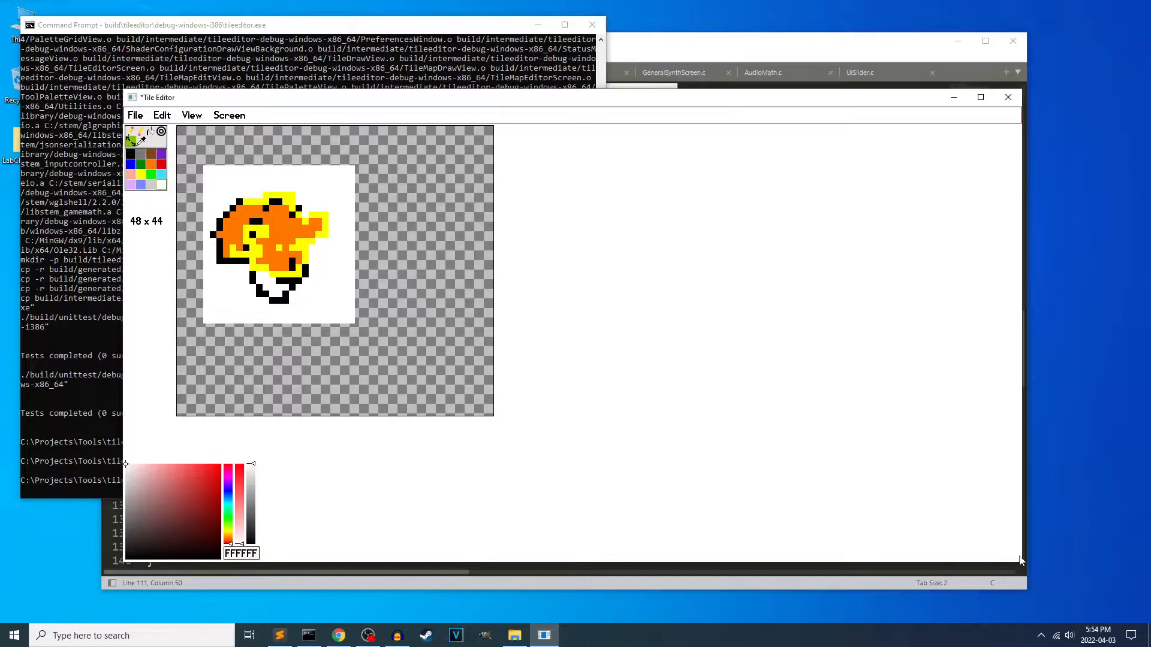
{"action": "left_click_drag", "start_coordinate": [1019, 563], "coordinate": [849, 546]}
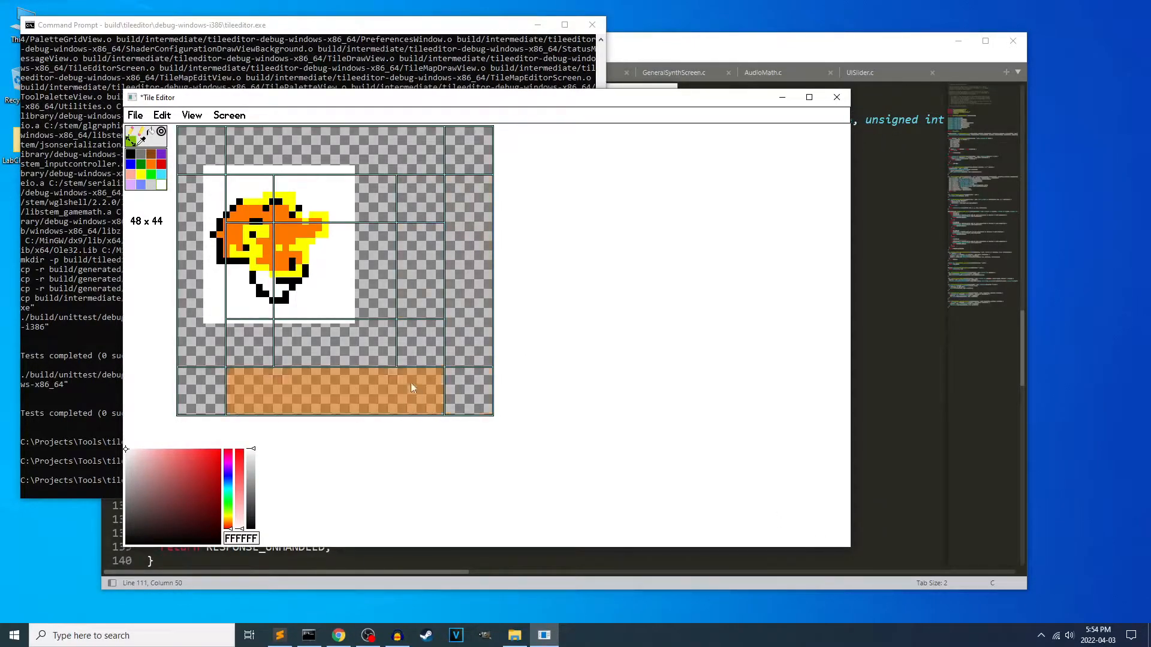
{"action": "left_click_drag", "start_coordinate": [460, 389], "coordinate": [432, 382]}
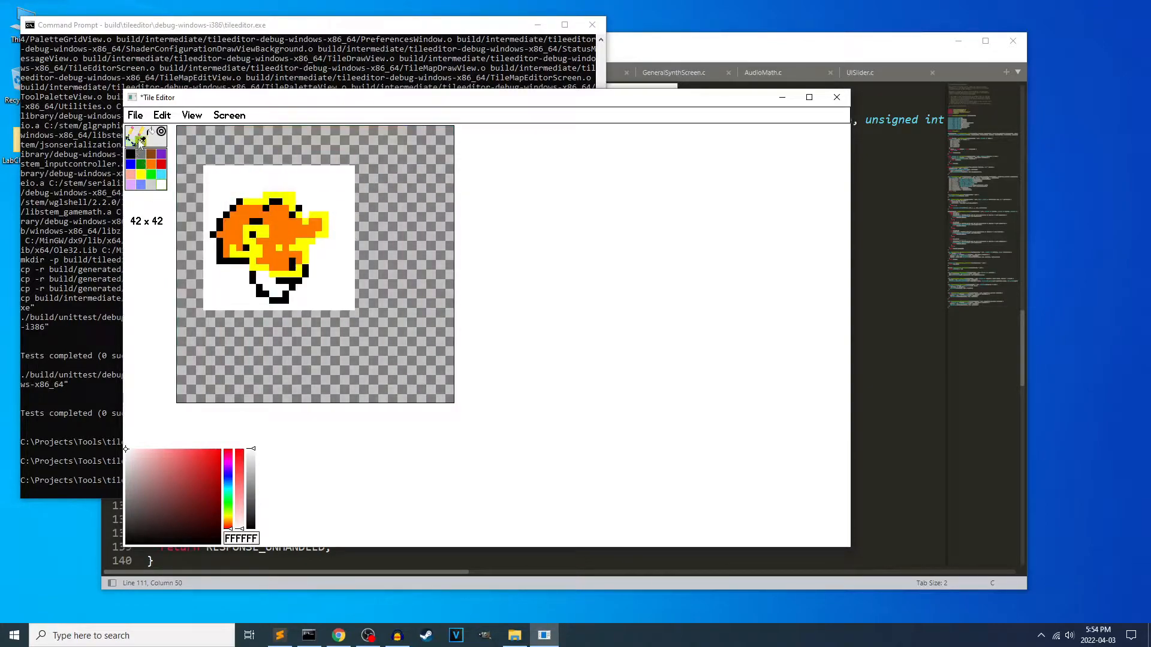
Sample several colours from the artwork with the colour picker, ending on the orange FF7700
{"action": "left_click", "coordinate": [317, 226]}
{"action": "left_click", "coordinate": [315, 216]}
{"action": "left_click", "coordinate": [286, 239]}
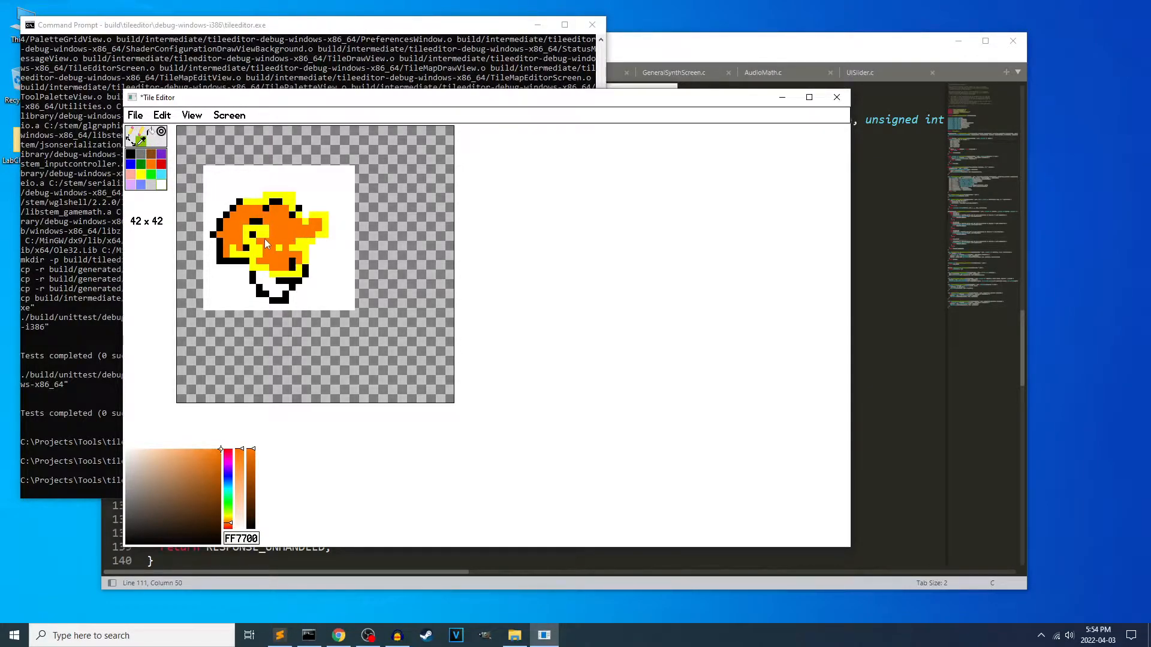
Draw freehand loops over the artwork in green 00EE00, pale blue 8A9FDC and dark blue 304378
{"action": "left_click", "coordinate": [150, 175]}
{"action": "mouse_move", "coordinate": [320, 200]}
{"action": "left_mouse_down"}
{"action": "mouse_move", "coordinate": [287, 231]}
{"action": "mouse_move", "coordinate": [237, 249]}
{"action": "left_mouse_up"}
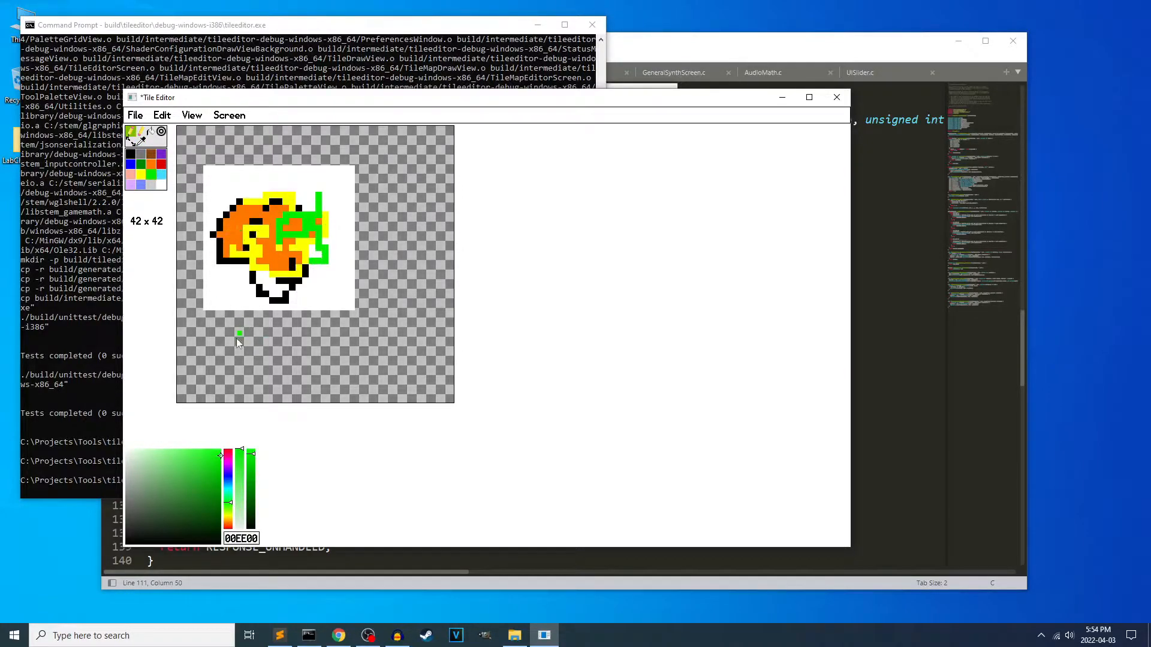
{"action": "mouse_move", "coordinate": [183, 470]}
{"action": "left_mouse_down"}
{"action": "mouse_move", "coordinate": [160, 473]}
{"action": "mouse_move", "coordinate": [160, 462]}
{"action": "left_mouse_up"}
{"action": "left_click_drag", "start_coordinate": [232, 508], "coordinate": [234, 484]}
{"action": "mouse_move", "coordinate": [246, 189]}
{"action": "left_mouse_down"}
{"action": "mouse_move", "coordinate": [275, 184]}
{"action": "mouse_move", "coordinate": [303, 228]}
{"action": "mouse_move", "coordinate": [245, 211]}
{"action": "mouse_move", "coordinate": [303, 206]}
{"action": "mouse_move", "coordinate": [259, 228]}
{"action": "left_mouse_up"}
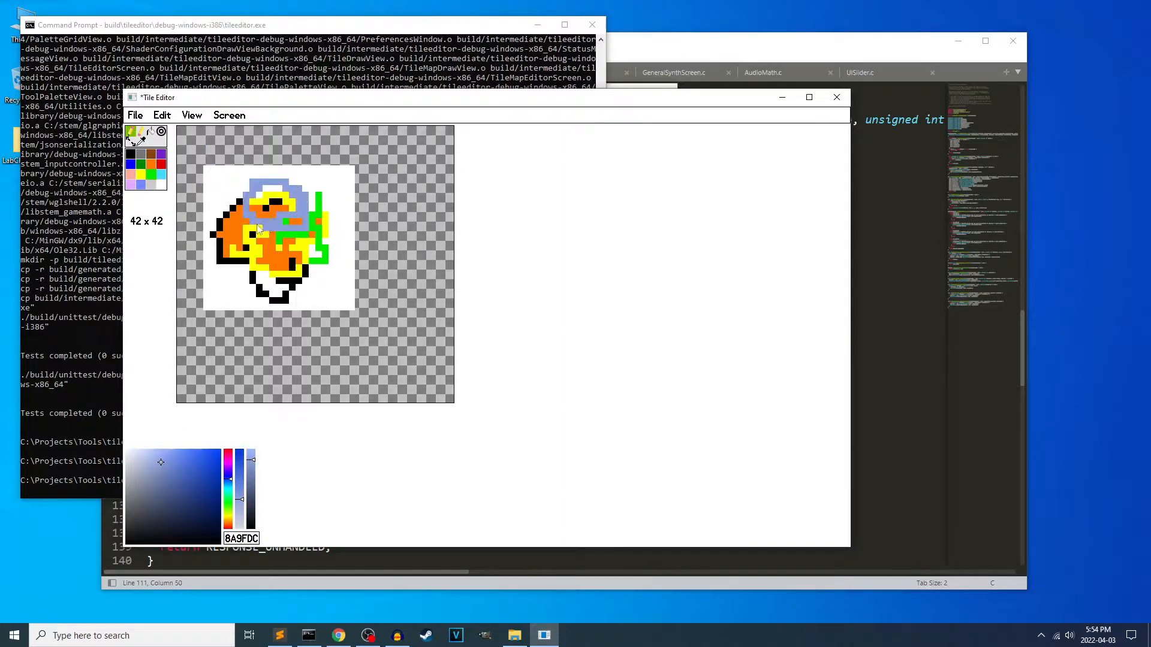
{"action": "left_click", "coordinate": [183, 500]}
{"action": "mouse_move", "coordinate": [231, 268]}
{"action": "left_mouse_down"}
{"action": "mouse_move", "coordinate": [258, 268]}
{"action": "mouse_move", "coordinate": [280, 292]}
{"action": "mouse_move", "coordinate": [293, 237]}
{"action": "mouse_move", "coordinate": [211, 302]}
{"action": "left_mouse_up"}
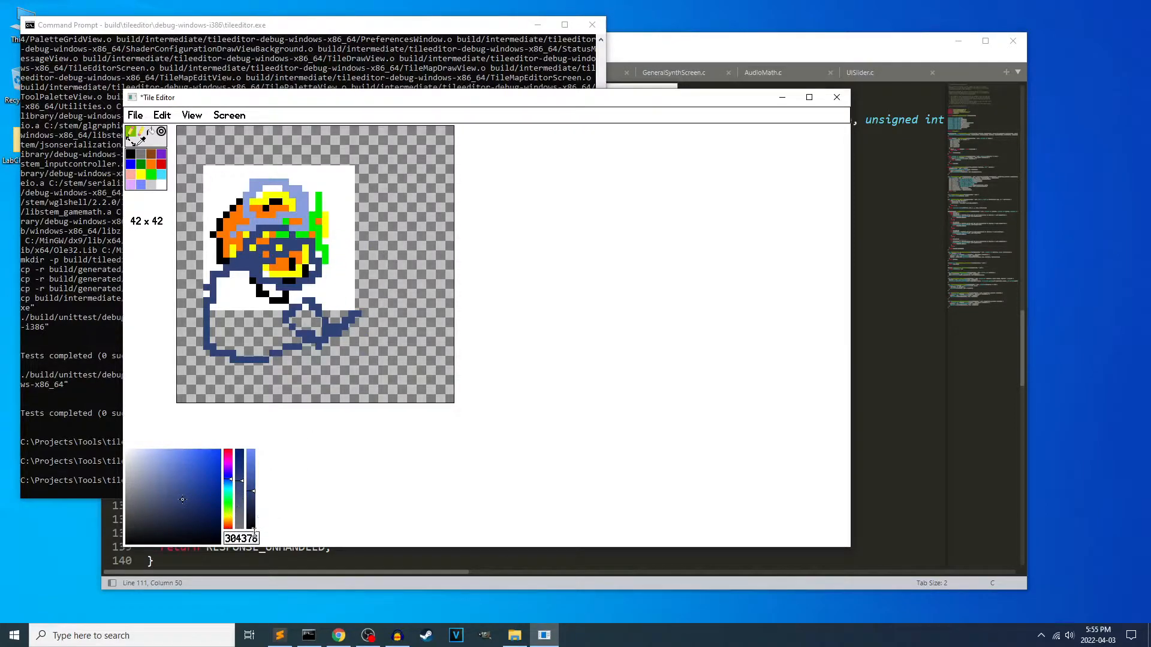
Adjust the drawing colour's hue, saturation and brightness to the medium blue 4875A1
{"action": "left_click_drag", "start_coordinate": [243, 483], "coordinate": [241, 480]}
{"action": "mouse_move", "coordinate": [160, 461]}
{"action": "left_mouse_down"}
{"action": "mouse_move", "coordinate": [143, 470]}
{"action": "mouse_move", "coordinate": [171, 496]}
{"action": "mouse_move", "coordinate": [230, 512]}
{"action": "mouse_move", "coordinate": [230, 474]}
{"action": "mouse_move", "coordinate": [233, 491]}
{"action": "mouse_move", "coordinate": [231, 481]}
{"action": "mouse_move", "coordinate": [243, 492]}
{"action": "mouse_move", "coordinate": [252, 482]}
{"action": "left_mouse_up"}
{"action": "left_click", "coordinate": [231, 479]}
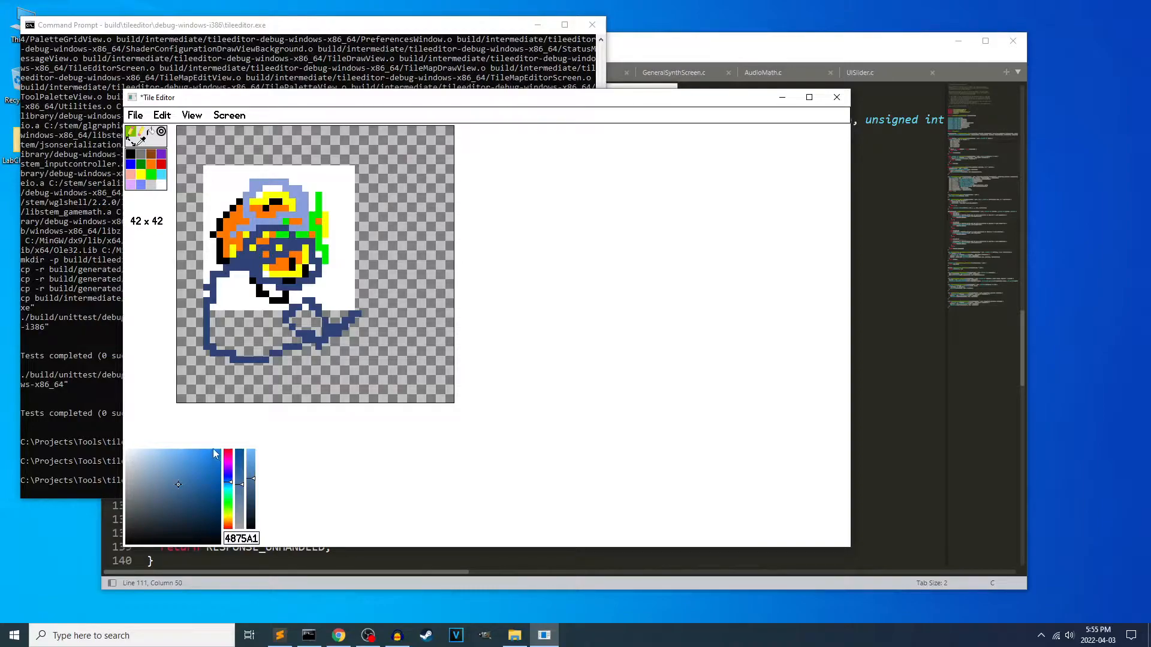
Set the drawing colour to hex FF00FF and draw transparent strokes through the white background's right and upper edges
{"action": "left_click", "coordinate": [256, 537]}
{"action": "type", "text": "0ff"}
{"action": "key", "text": "Return"}
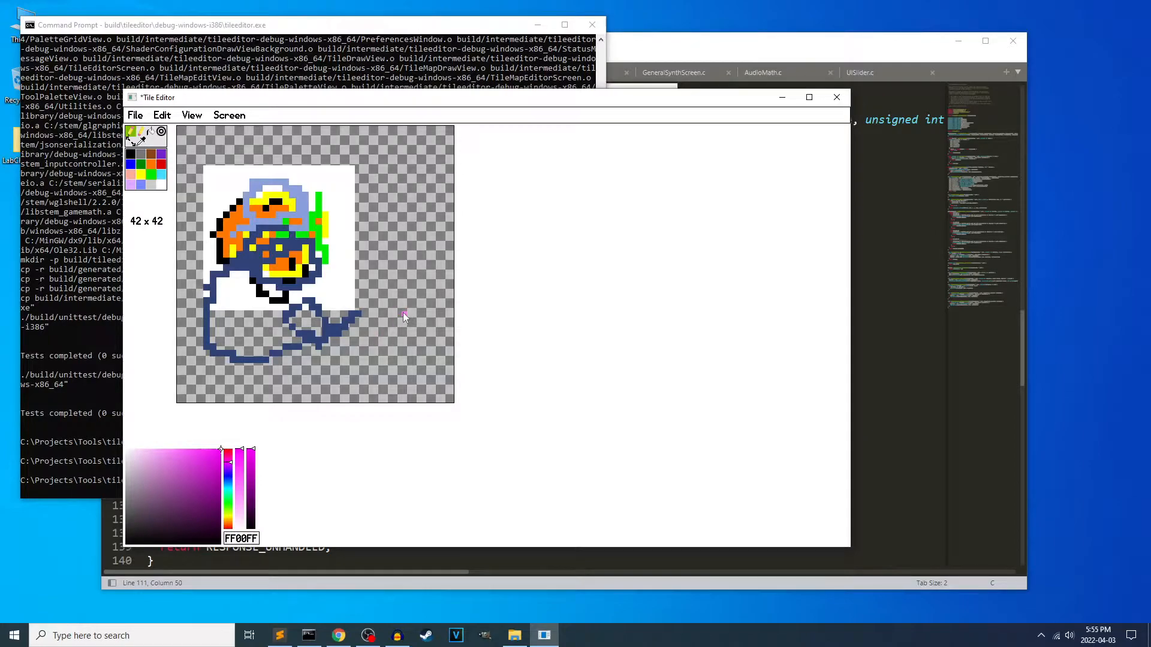
{"action": "mouse_move", "coordinate": [331, 273]}
{"action": "left_mouse_down"}
{"action": "mouse_move", "coordinate": [359, 299]}
{"action": "mouse_move", "coordinate": [362, 329]}
{"action": "mouse_move", "coordinate": [341, 287]}
{"action": "mouse_move", "coordinate": [344, 261]}
{"action": "mouse_move", "coordinate": [370, 247]}
{"action": "mouse_move", "coordinate": [378, 265]}
{"action": "mouse_move", "coordinate": [333, 229]}
{"action": "left_mouse_up"}
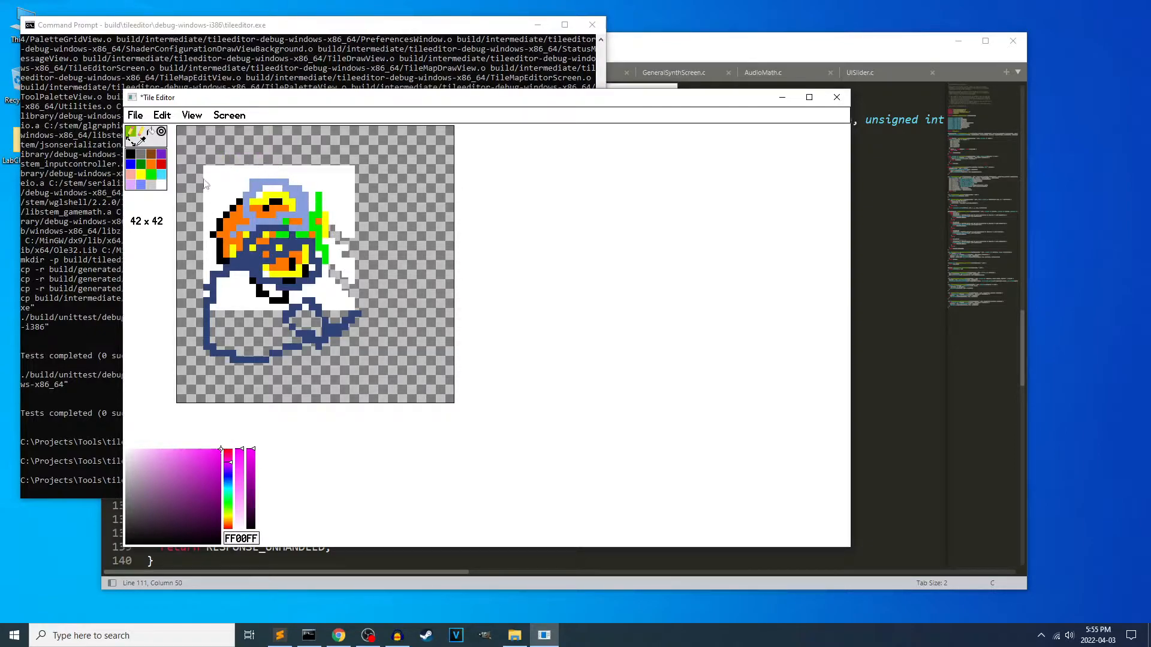
{"action": "left_click_drag", "start_coordinate": [220, 189], "coordinate": [275, 170]}
{"action": "double_click", "coordinate": [257, 538]}
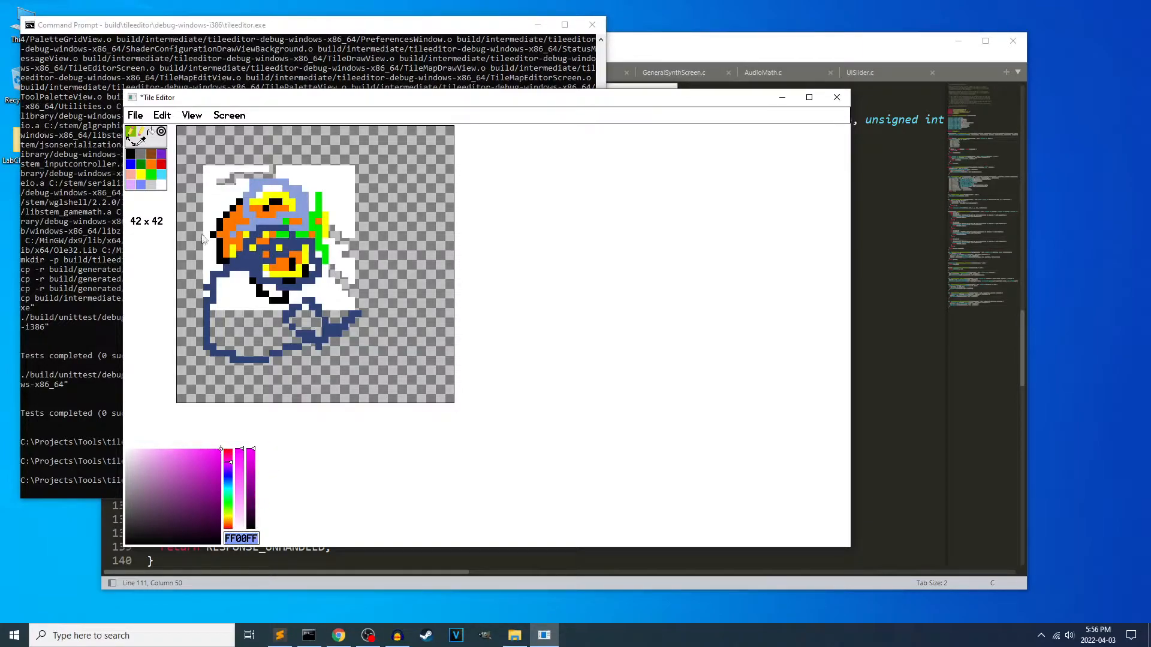
{"action": "left_click_drag", "start_coordinate": [318, 150], "coordinate": [352, 222]}
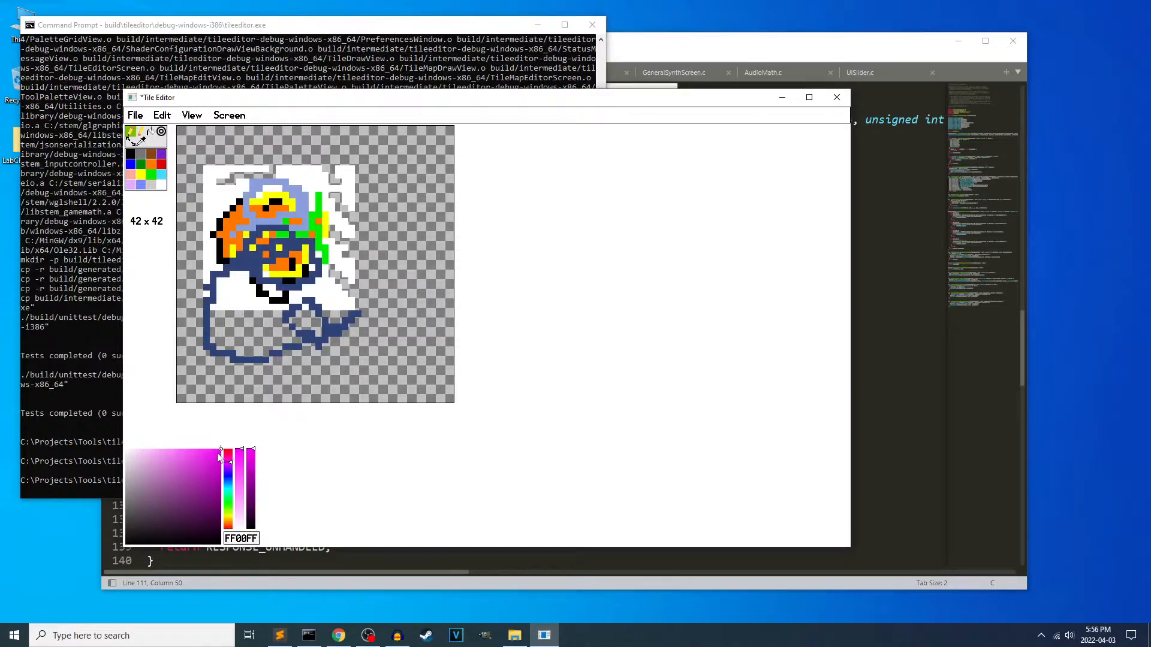
{"action": "left_click_drag", "start_coordinate": [339, 214], "coordinate": [324, 228]}
Draw a red DD0000 loop across the artwork's upper right and a pink-magenta loop below it
{"action": "left_click", "coordinate": [161, 165]}
{"action": "mouse_move", "coordinate": [384, 203]}
{"action": "left_mouse_down"}
{"action": "mouse_move", "coordinate": [348, 238]}
{"action": "mouse_move", "coordinate": [301, 222]}
{"action": "mouse_move", "coordinate": [375, 214]}
{"action": "left_mouse_up"}
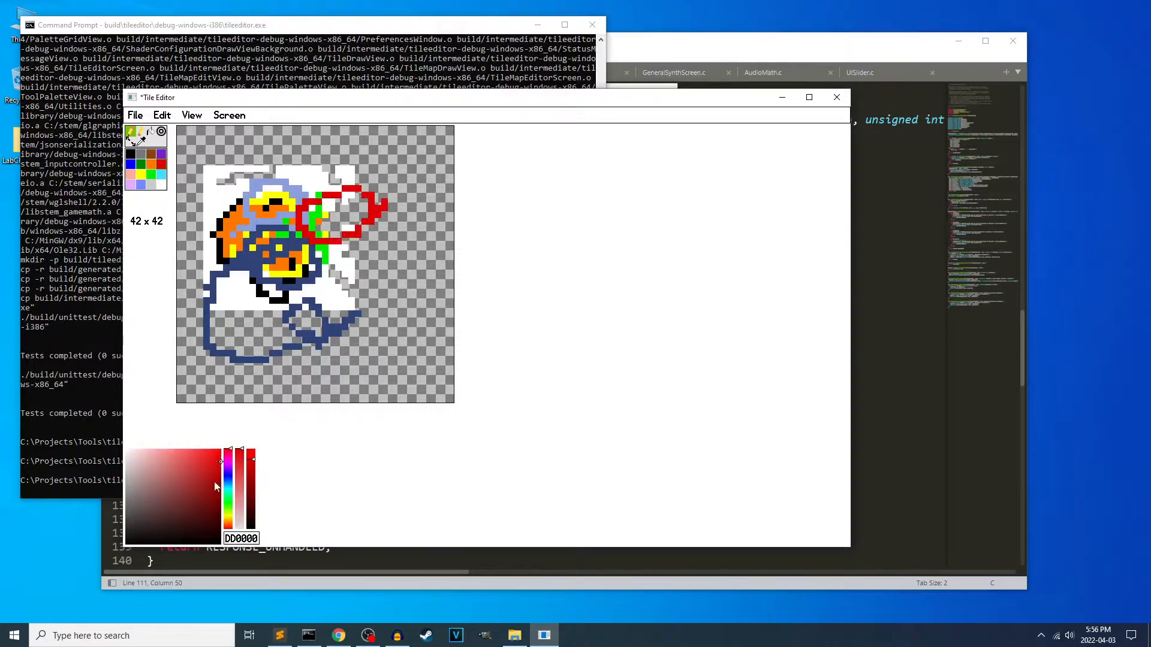
{"action": "left_click", "coordinate": [230, 465]}
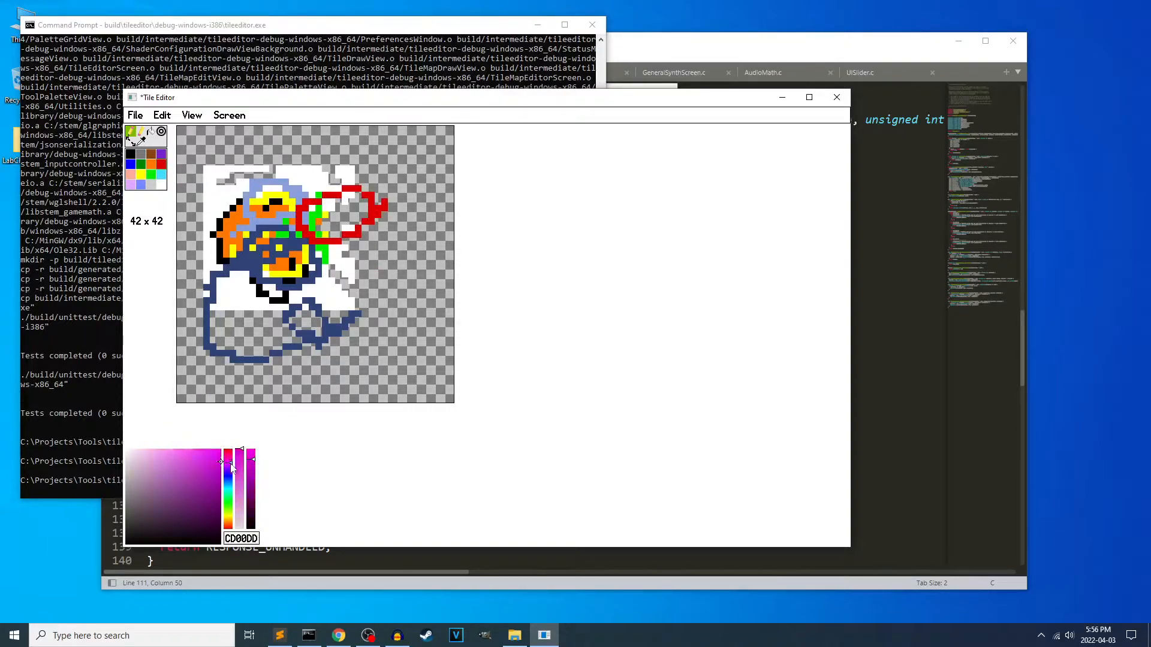
{"action": "left_click_drag", "start_coordinate": [230, 465], "coordinate": [230, 459]}
{"action": "mouse_move", "coordinate": [400, 256]}
{"action": "left_mouse_down"}
{"action": "mouse_move", "coordinate": [413, 311]}
{"action": "mouse_move", "coordinate": [365, 263]}
{"action": "mouse_move", "coordinate": [328, 293]}
{"action": "left_mouse_up"}
Set the drawing colour to hex FF00FF and erase parts of the pink-magenta loop with transparent strokes
{"action": "left_click", "coordinate": [242, 538]}
{"action": "type", "text": "ff00ff"}
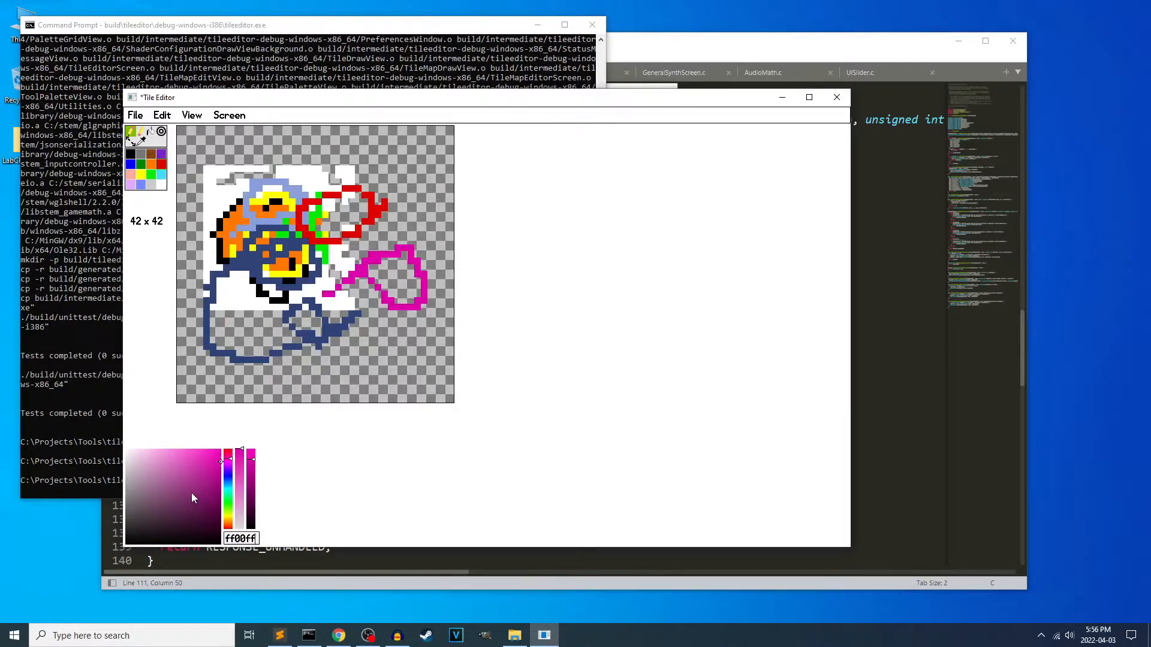
{"action": "key", "text": "Return"}
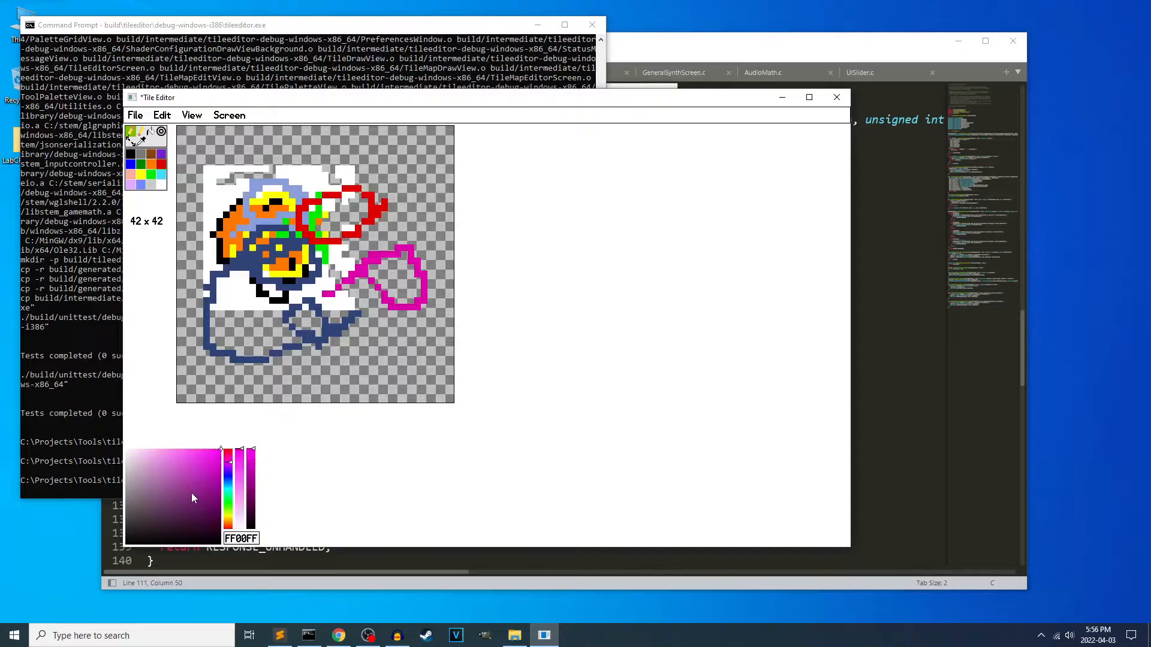
{"action": "mouse_move", "coordinate": [379, 280]}
{"action": "left_mouse_down"}
{"action": "mouse_move", "coordinate": [386, 308]}
{"action": "mouse_move", "coordinate": [382, 282]}
{"action": "mouse_move", "coordinate": [357, 269]}
{"action": "mouse_move", "coordinate": [330, 284]}
{"action": "left_mouse_up"}
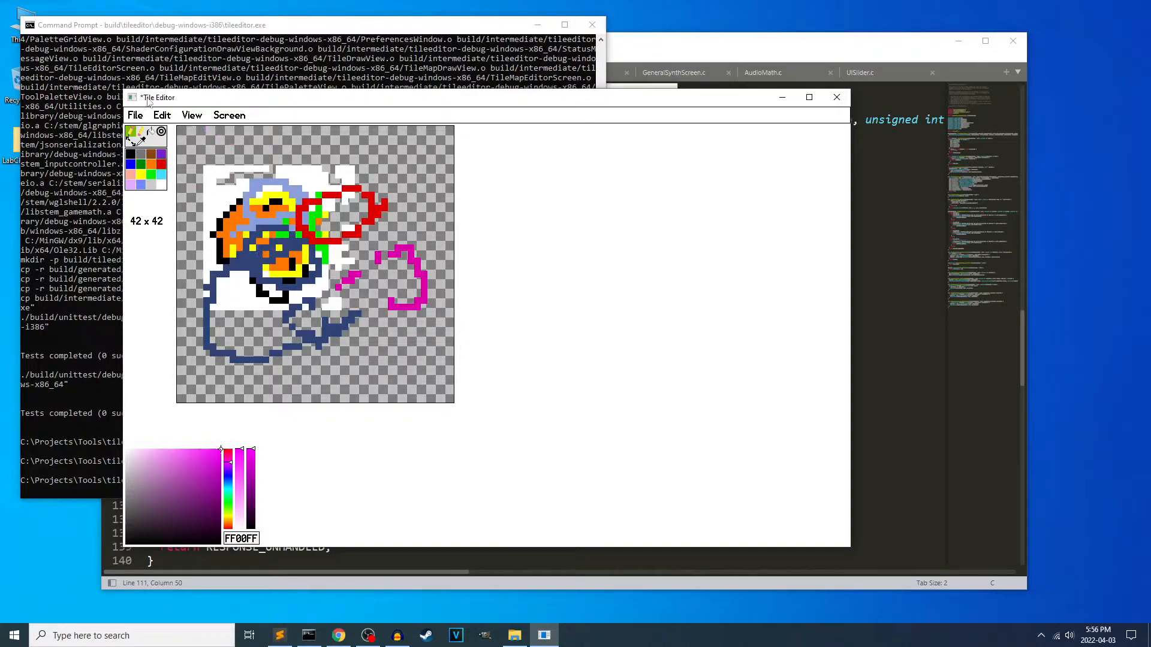
Switch to the tile editor screen and back to the image editor, and review the other available screens
{"action": "left_click", "coordinate": [222, 115]}
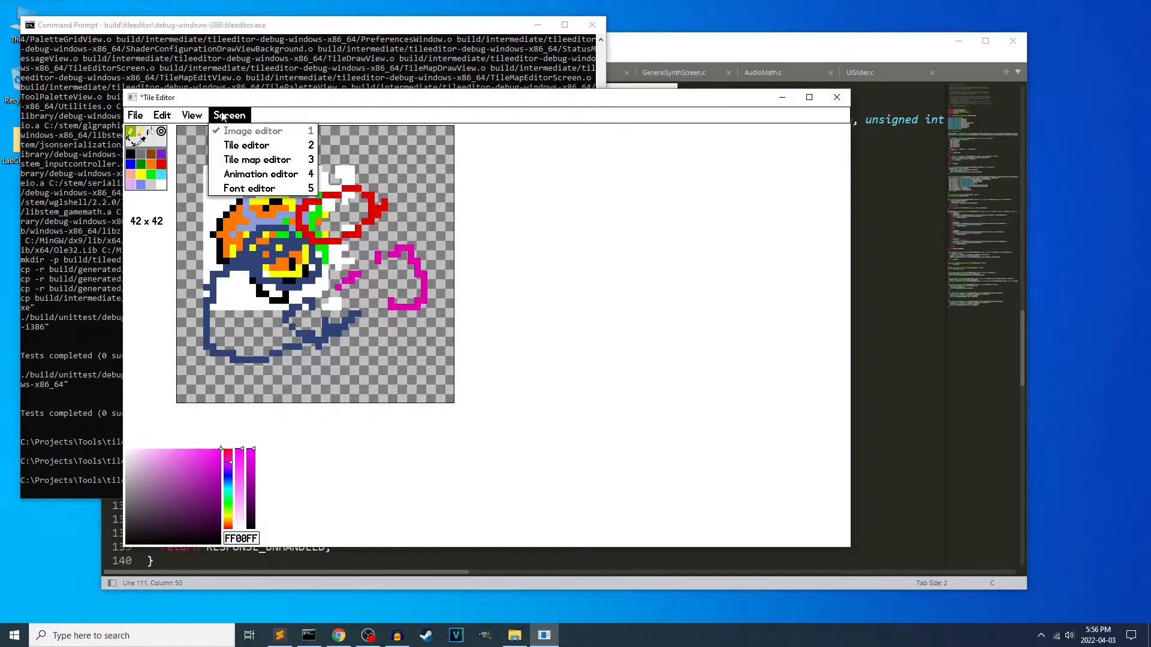
{"action": "left_click", "coordinate": [235, 145]}
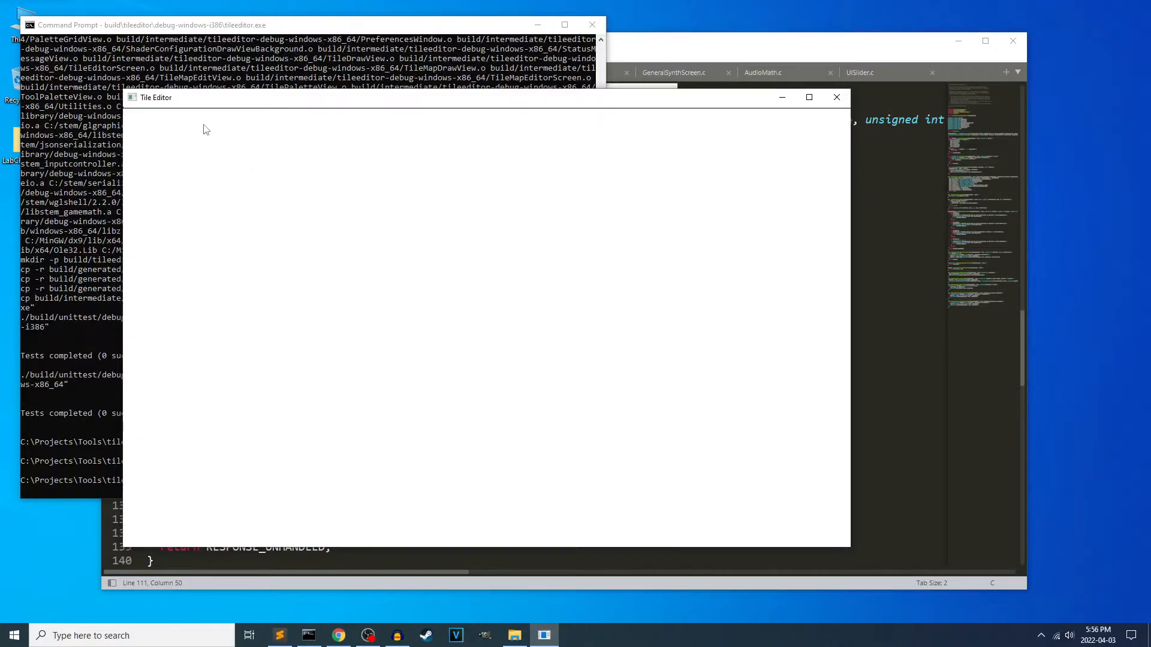
{"action": "key", "text": "1"}
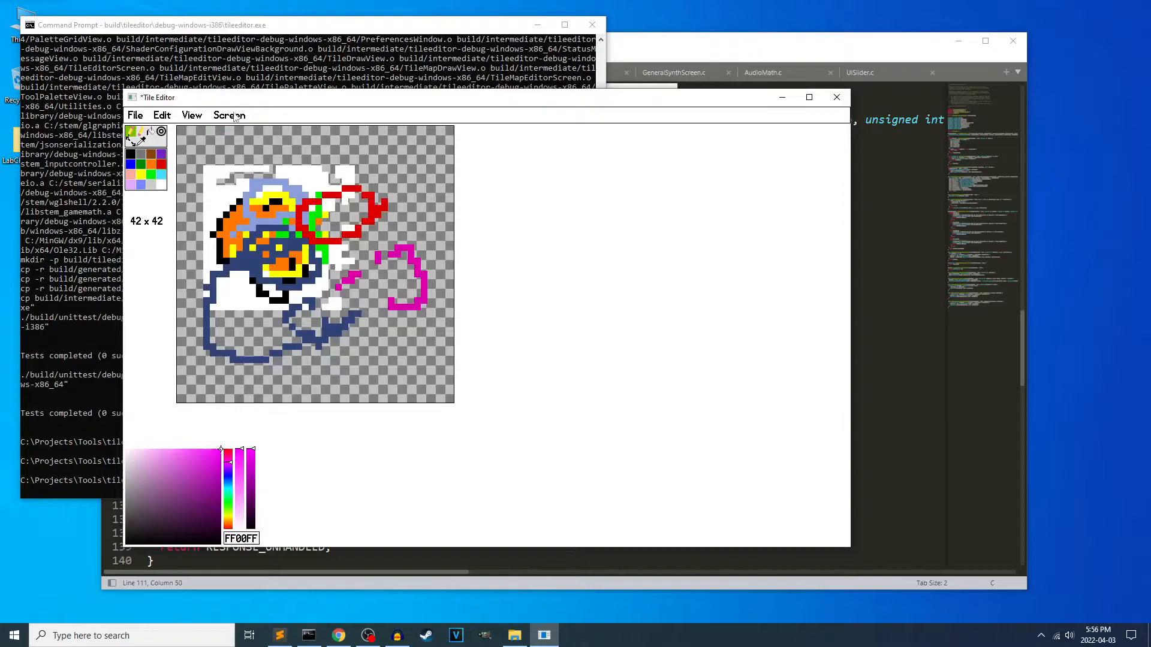
{"action": "left_click", "coordinate": [230, 116]}
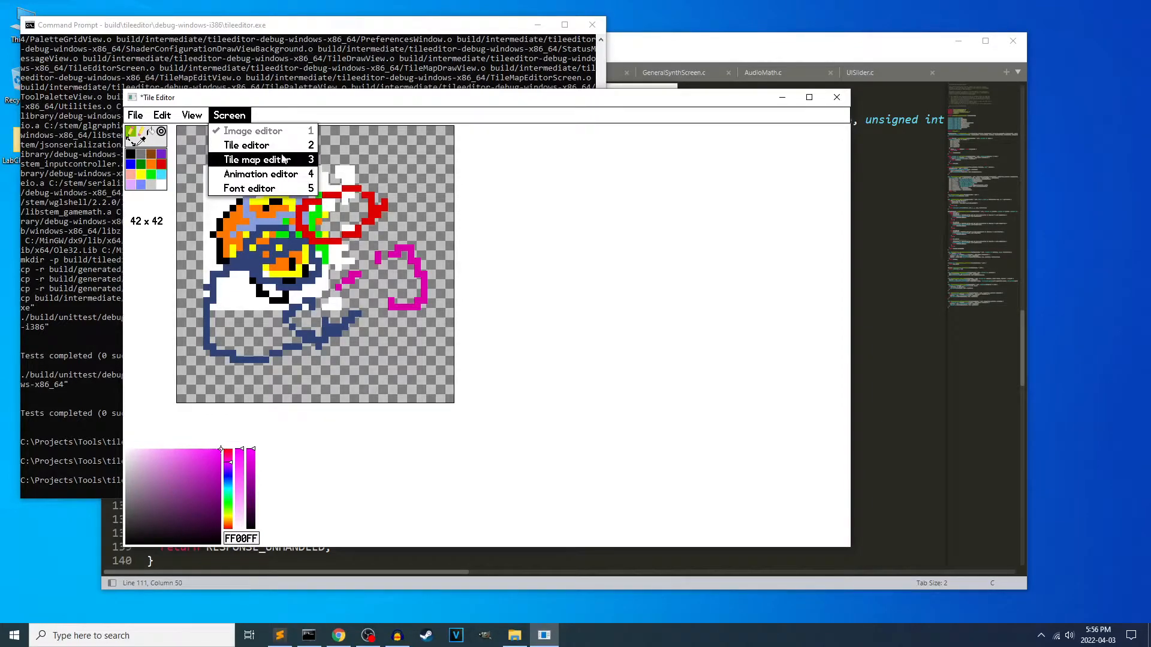
{"action": "mouse_move", "coordinate": [171, 118]}
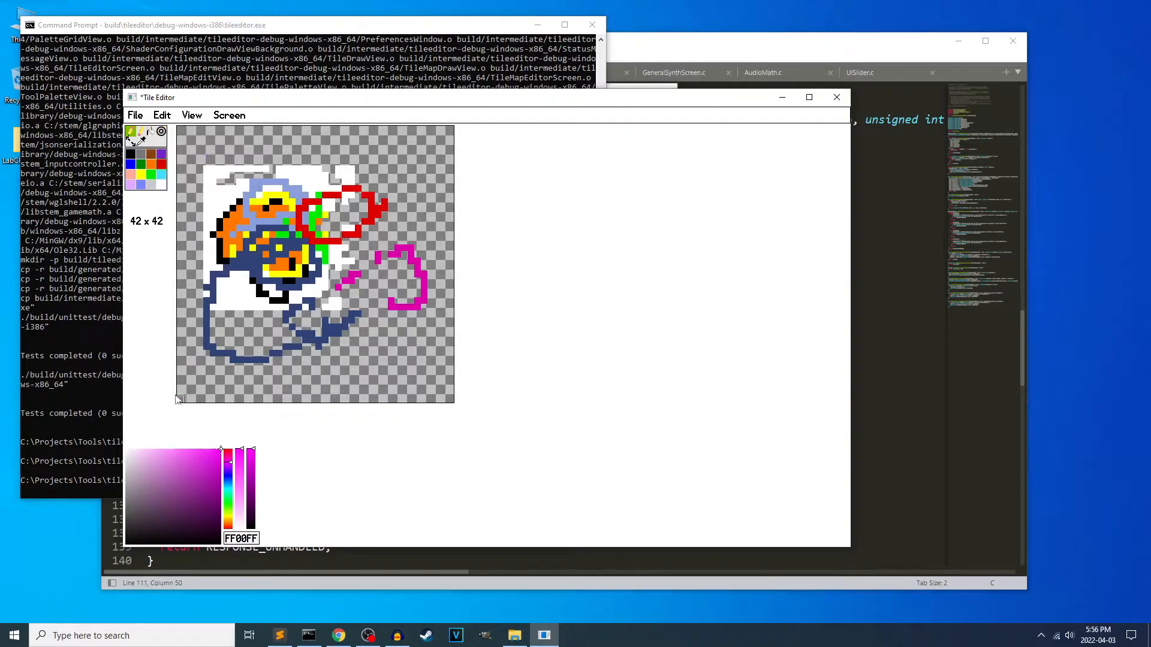
Turn off the tool preview, select the Fill tool, and turn the tool preview on again
{"action": "left_click", "coordinate": [208, 145]}
{"action": "left_click", "coordinate": [192, 116]}
{"action": "left_click", "coordinate": [207, 132]}
{"action": "left_click", "coordinate": [150, 132]}
{"action": "left_click", "coordinate": [192, 115]}
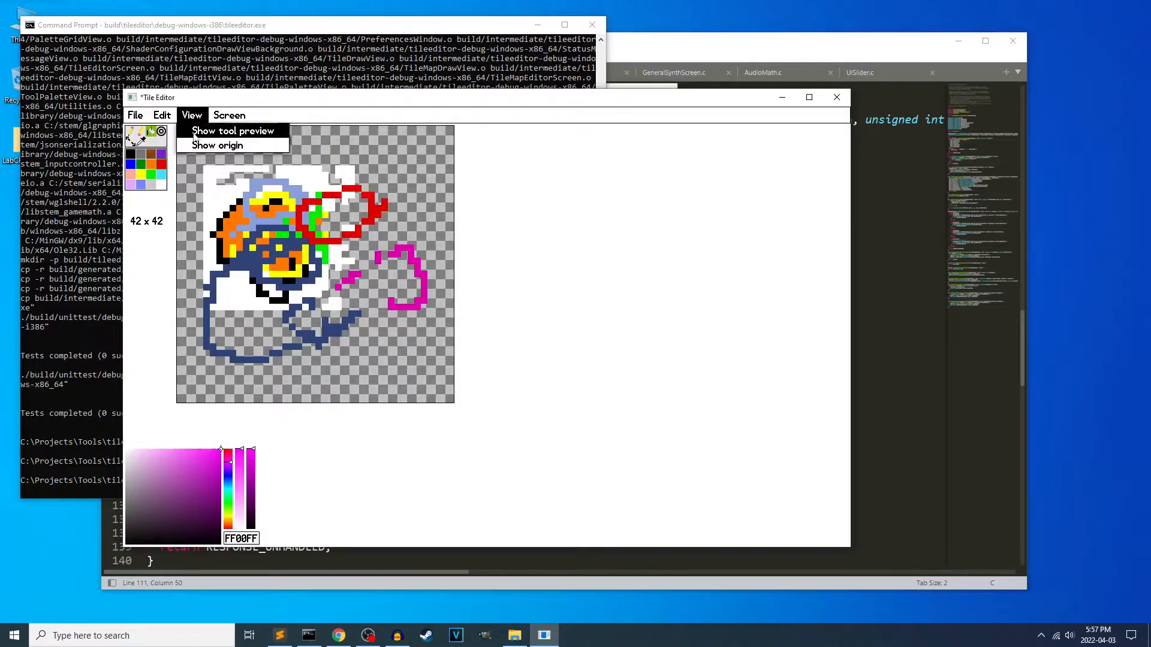
{"action": "left_click", "coordinate": [198, 129]}
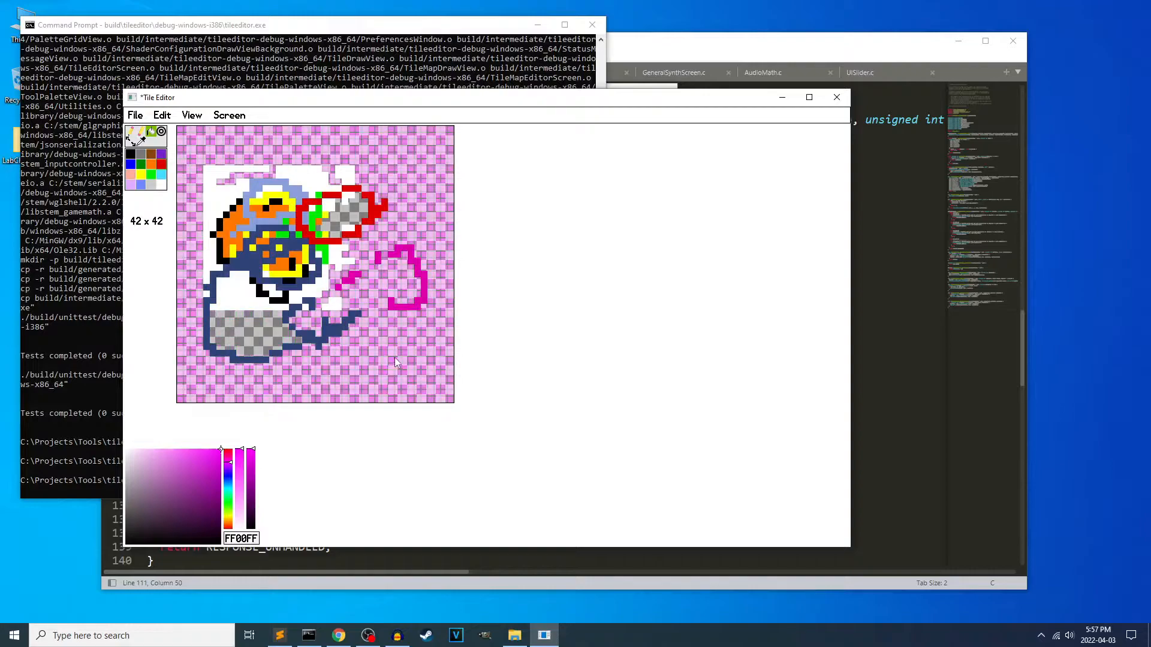
Open the editor's preferences and close them again
{"action": "left_click", "coordinate": [188, 118]}
{"action": "mouse_move", "coordinate": [171, 119]}
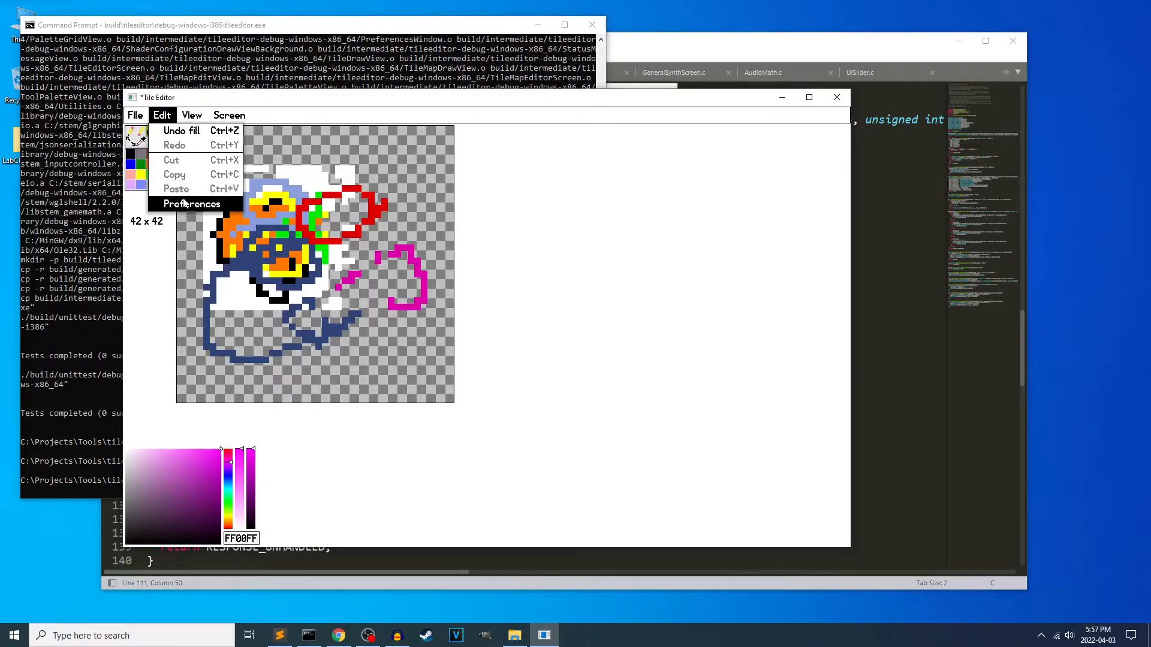
{"action": "left_click", "coordinate": [187, 204]}
{"action": "left_click", "coordinate": [597, 236]}
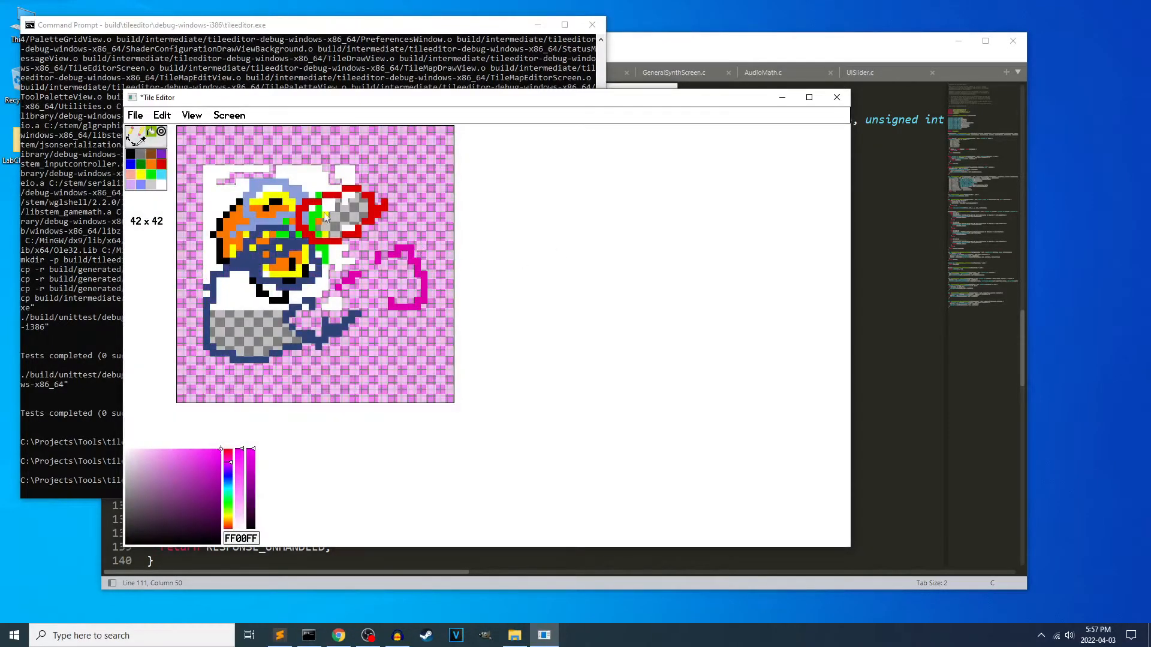
Save the image as untitled.png in the tileeditor_trunk folder
{"action": "left_click", "coordinate": [137, 115]}
{"action": "left_click", "coordinate": [162, 217]}
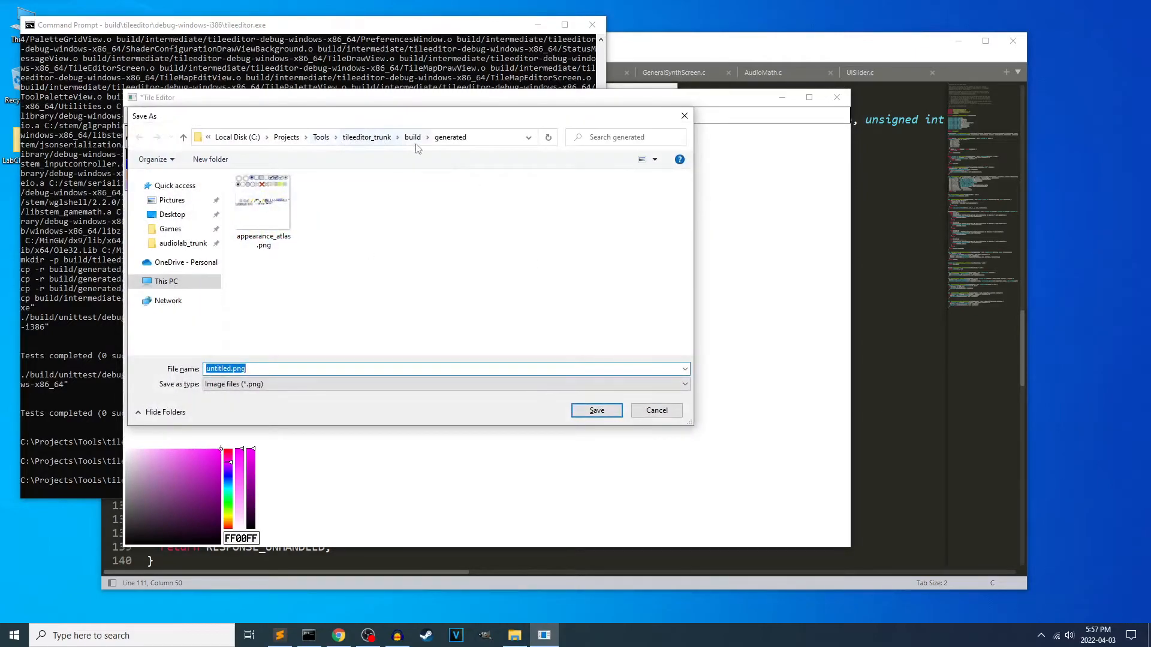
{"action": "left_click", "coordinate": [369, 137]}
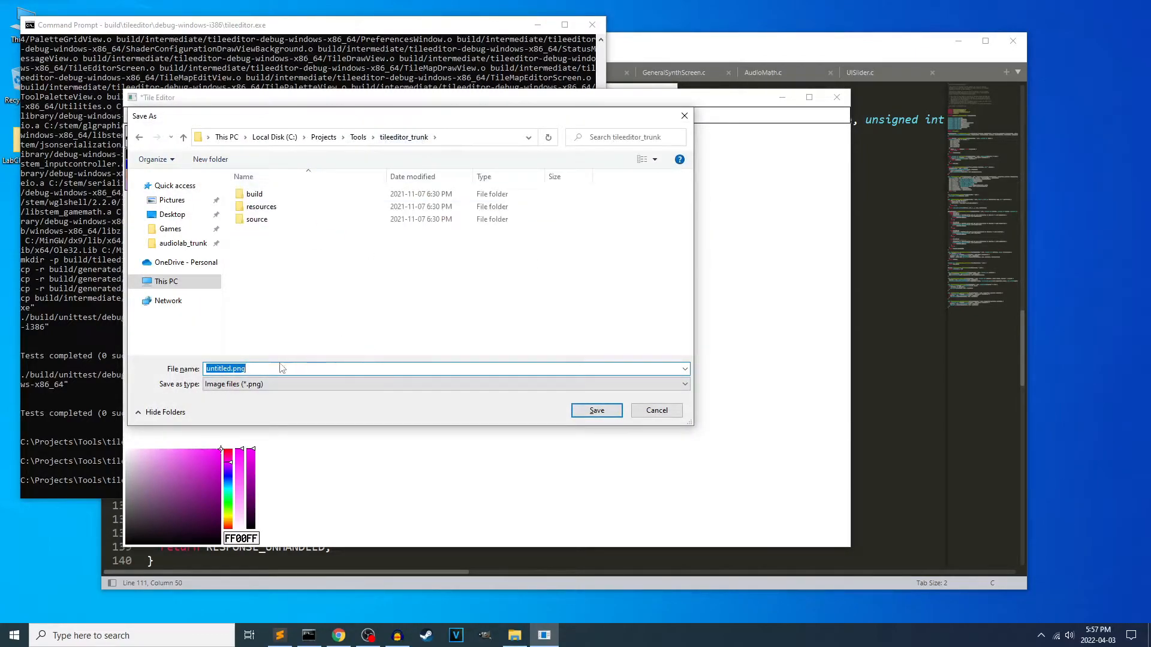
{"action": "left_click", "coordinate": [595, 410]}
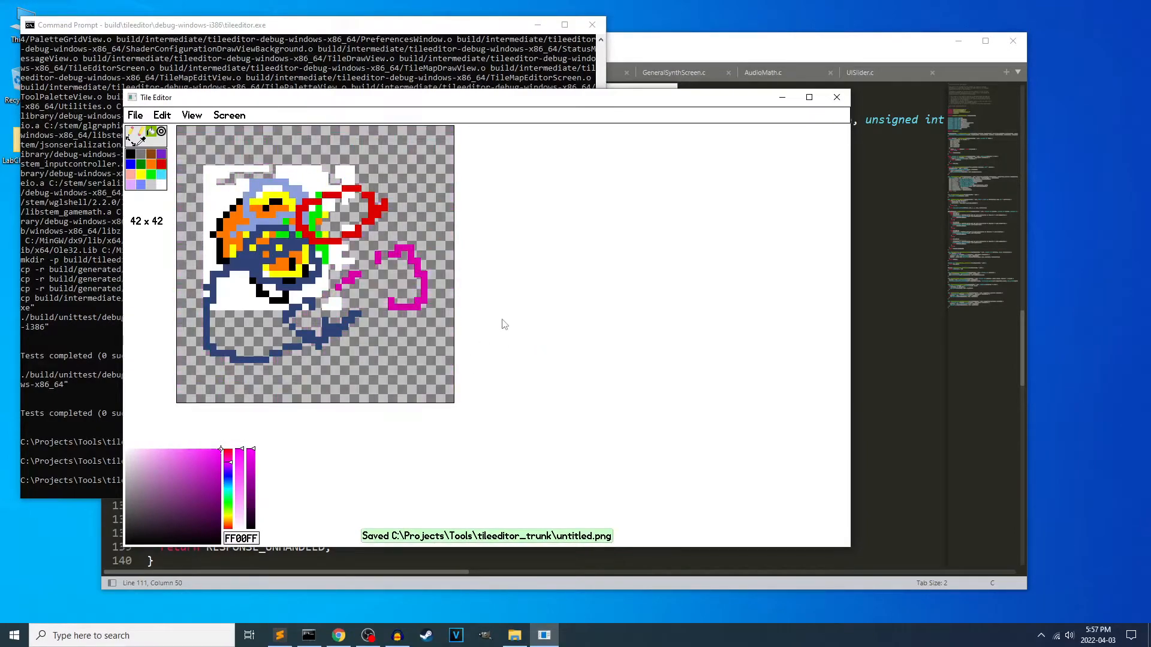
Start a new image and crop its canvas to 21 x 21 from the lower-right corner
{"action": "key", "text": "ctrl+n"}
{"action": "left_click", "coordinate": [131, 140]}
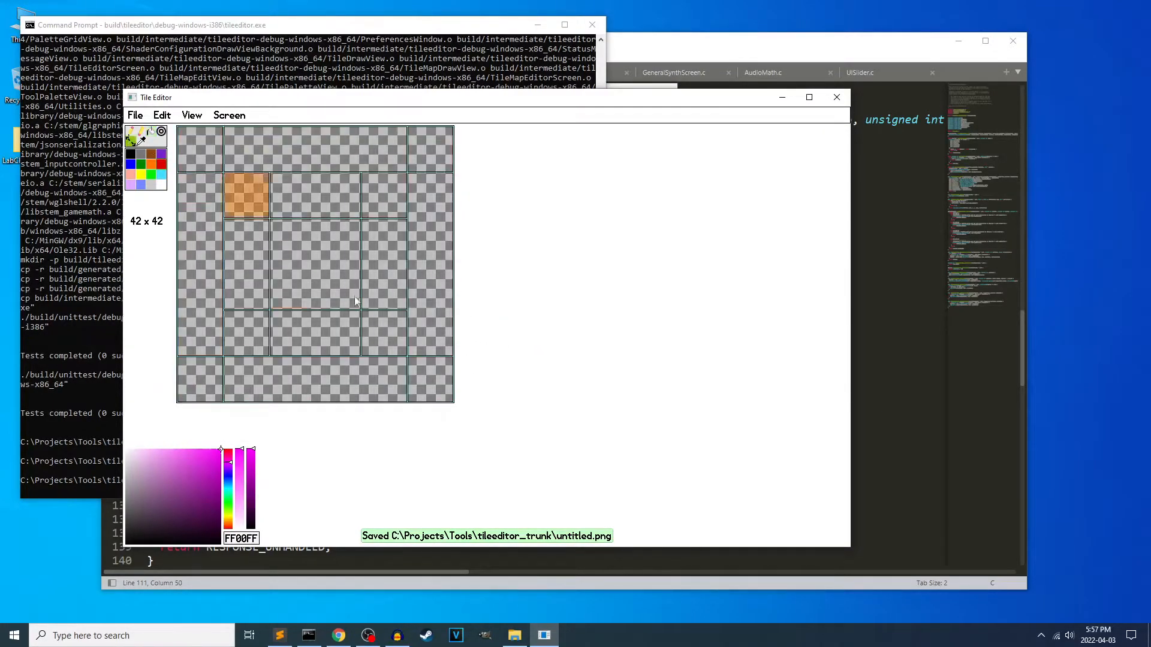
{"action": "left_click_drag", "start_coordinate": [430, 379], "coordinate": [315, 264]}
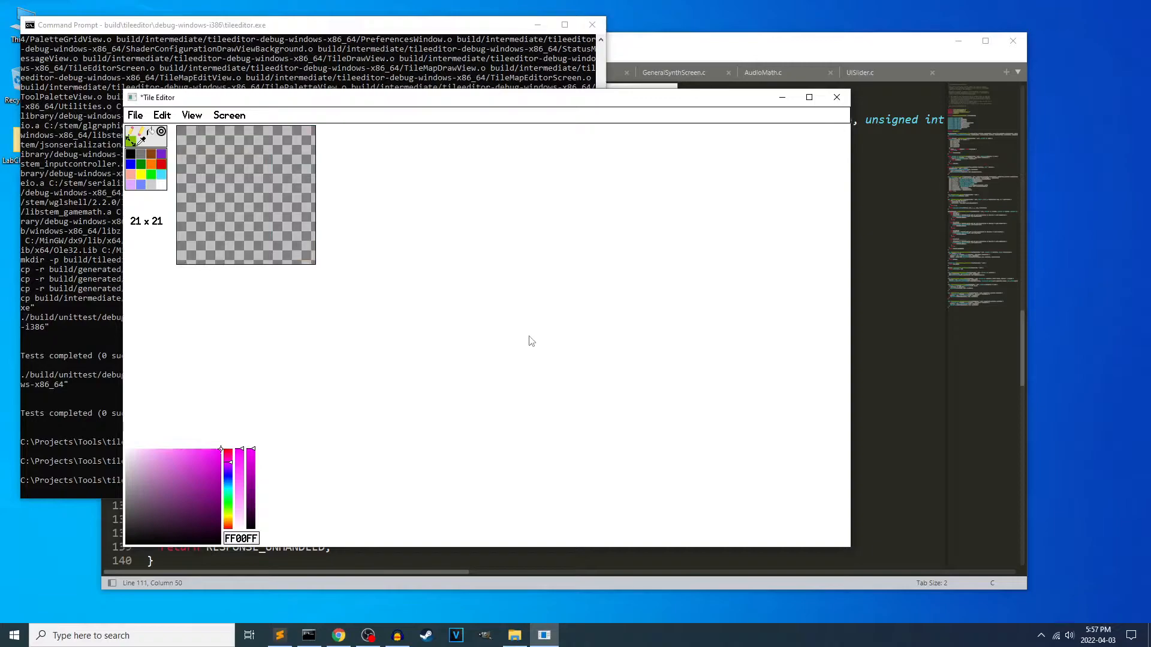
Open untitled.png without saving the new image, and erase pixels along the artwork's lower right with FF00FF pencil strokes
{"action": "key", "text": "ctrl+o"}
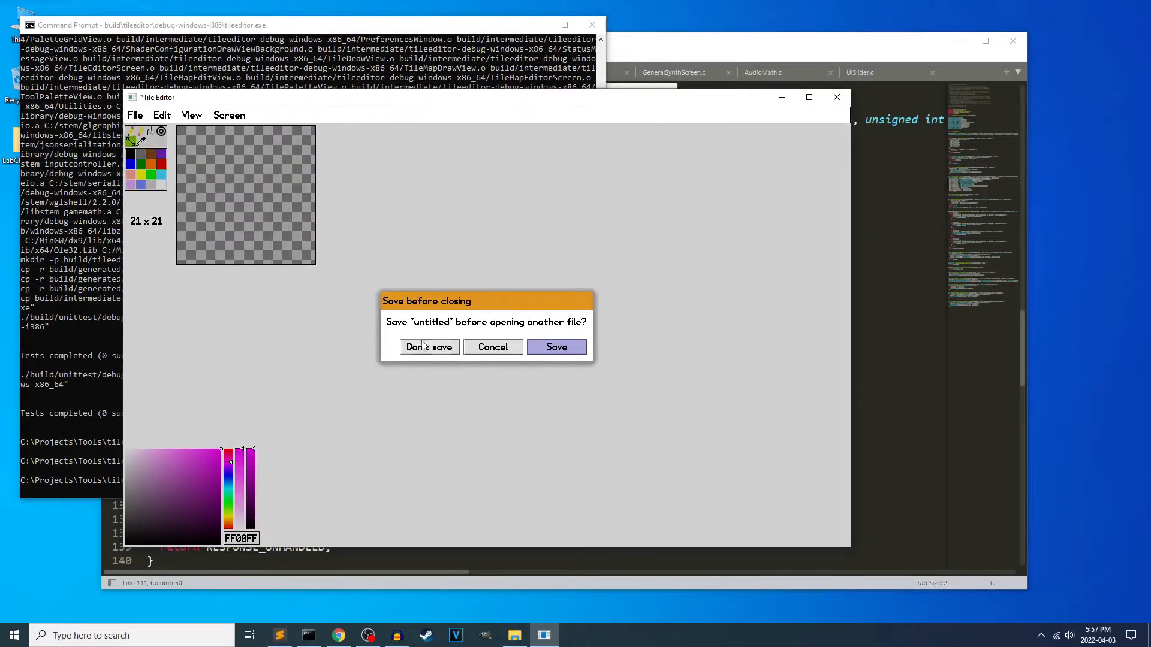
{"action": "left_click", "coordinate": [429, 347]}
{"action": "double_click", "coordinate": [257, 233]}
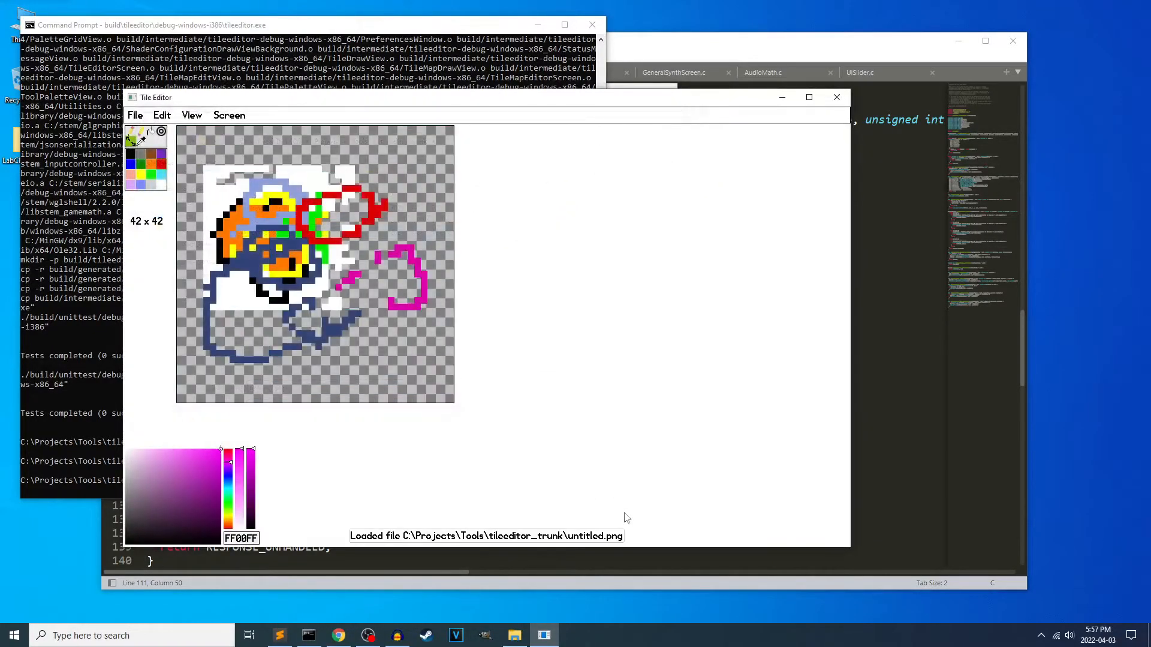
{"action": "left_click", "coordinate": [130, 132]}
{"action": "mouse_move", "coordinate": [303, 271]}
{"action": "left_mouse_down"}
{"action": "mouse_move", "coordinate": [330, 298]}
{"action": "mouse_move", "coordinate": [328, 349]}
{"action": "left_mouse_up"}
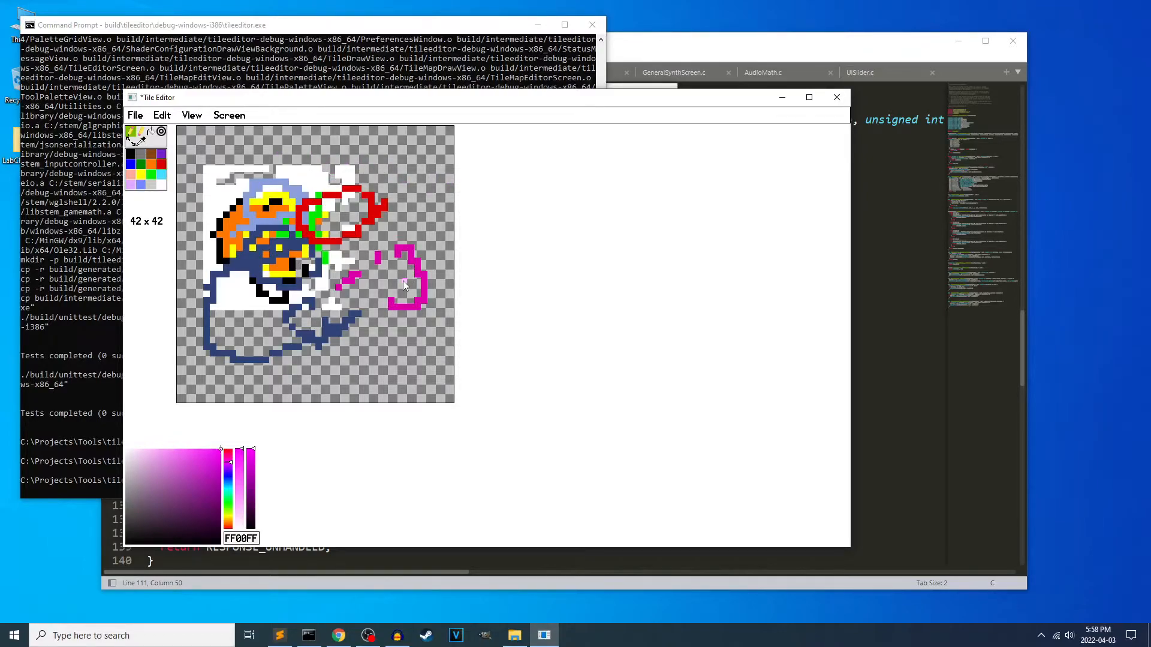
Open appearance_atlas.png from the build/generated folder without saving untitled.png
{"action": "key", "text": "ctrl+o"}
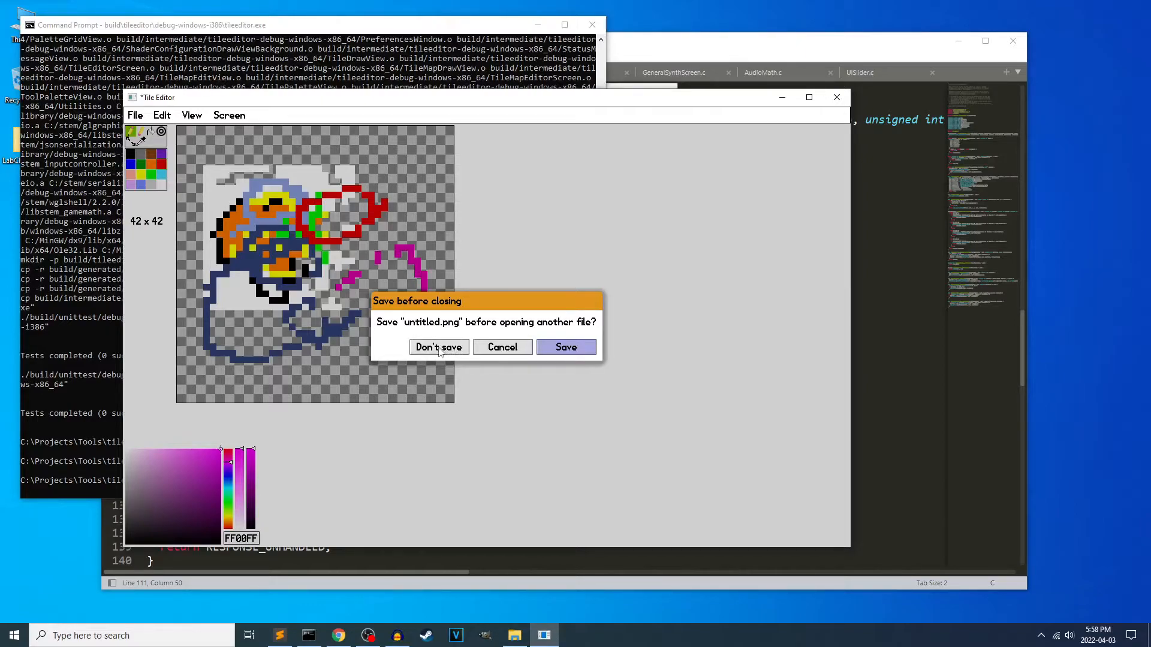
{"action": "left_click_drag", "start_coordinate": [486, 317], "coordinate": [495, 295]}
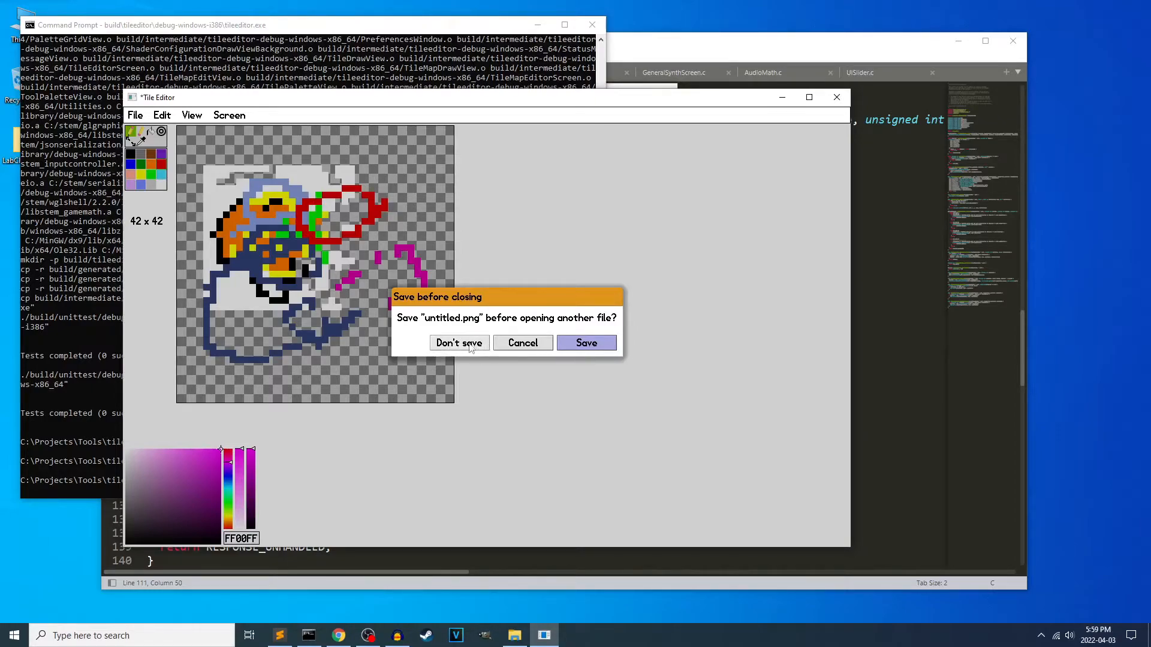
{"action": "left_click", "coordinate": [452, 344]}
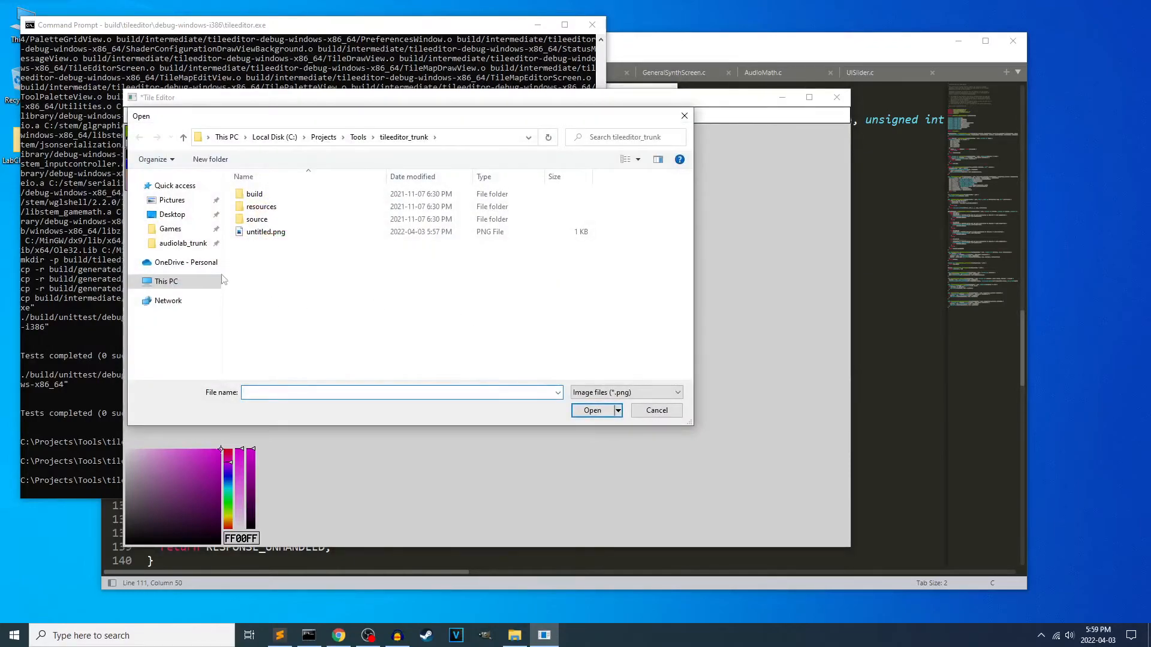
{"action": "double_click", "coordinate": [265, 199]}
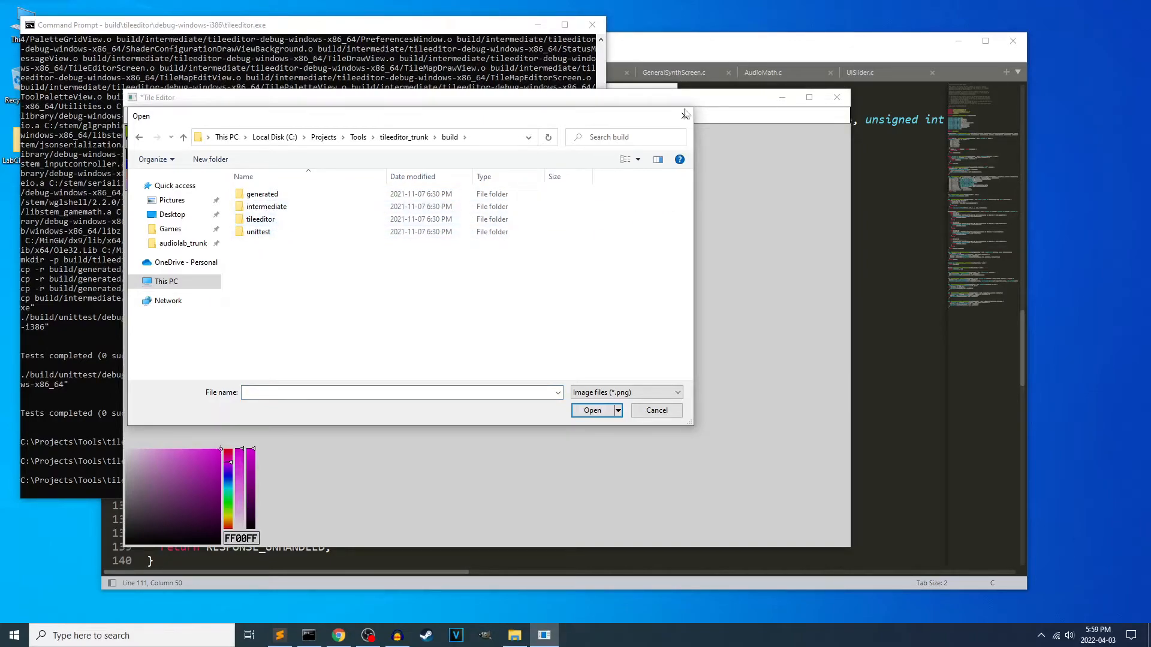
{"action": "double_click", "coordinate": [287, 200]}
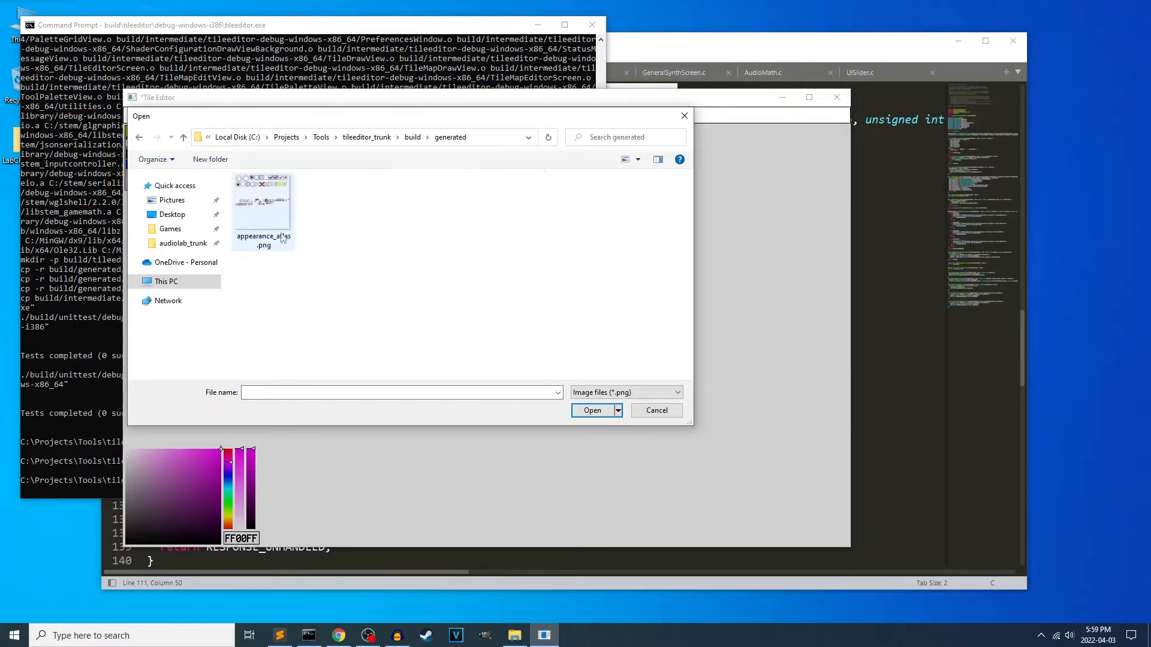
{"action": "double_click", "coordinate": [282, 213]}
{"action": "scroll", "coordinate": [398, 262], "scroll_direction": "down", "scroll_amount": 5}
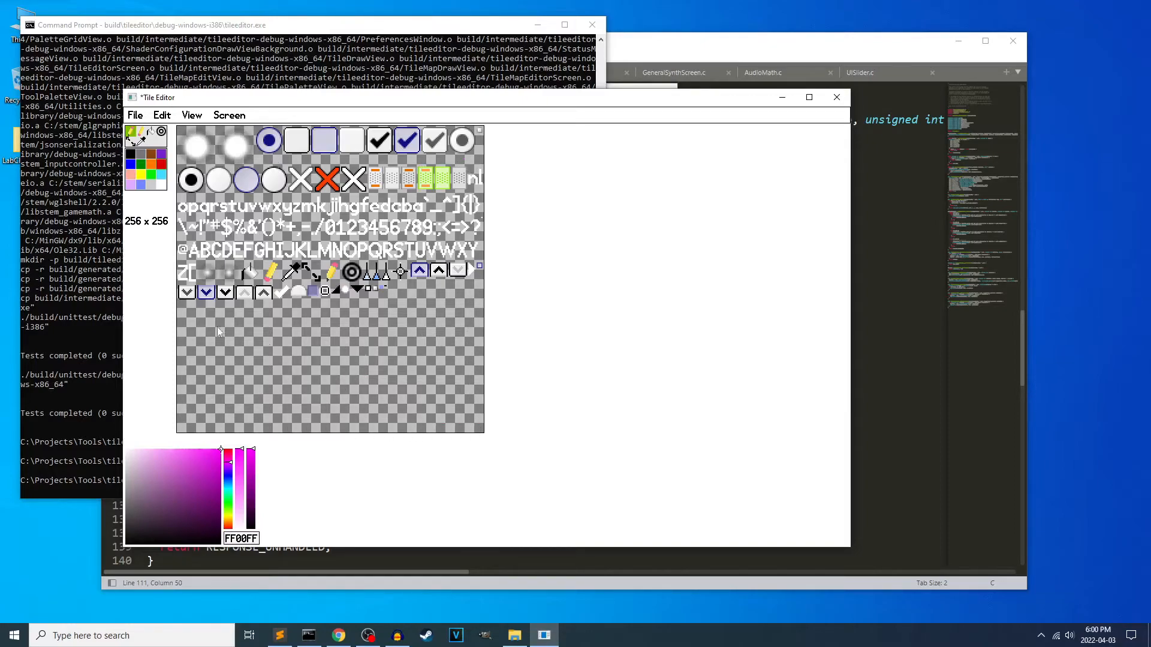
Try resizing the canvas to 351 x 252, 240 x 232 and 310 x 275, and undo all the resizes
{"action": "left_click", "coordinate": [132, 140]}
{"action": "left_click_drag", "start_coordinate": [458, 408], "coordinate": [598, 427]}
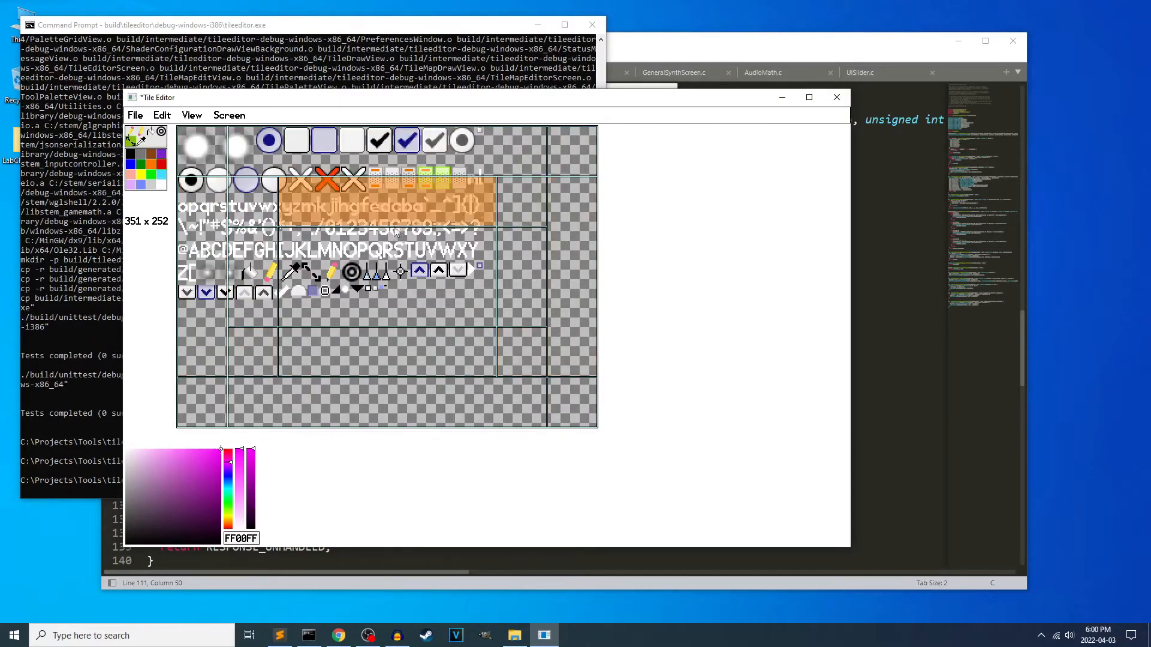
{"action": "left_click_drag", "start_coordinate": [566, 403], "coordinate": [433, 379]}
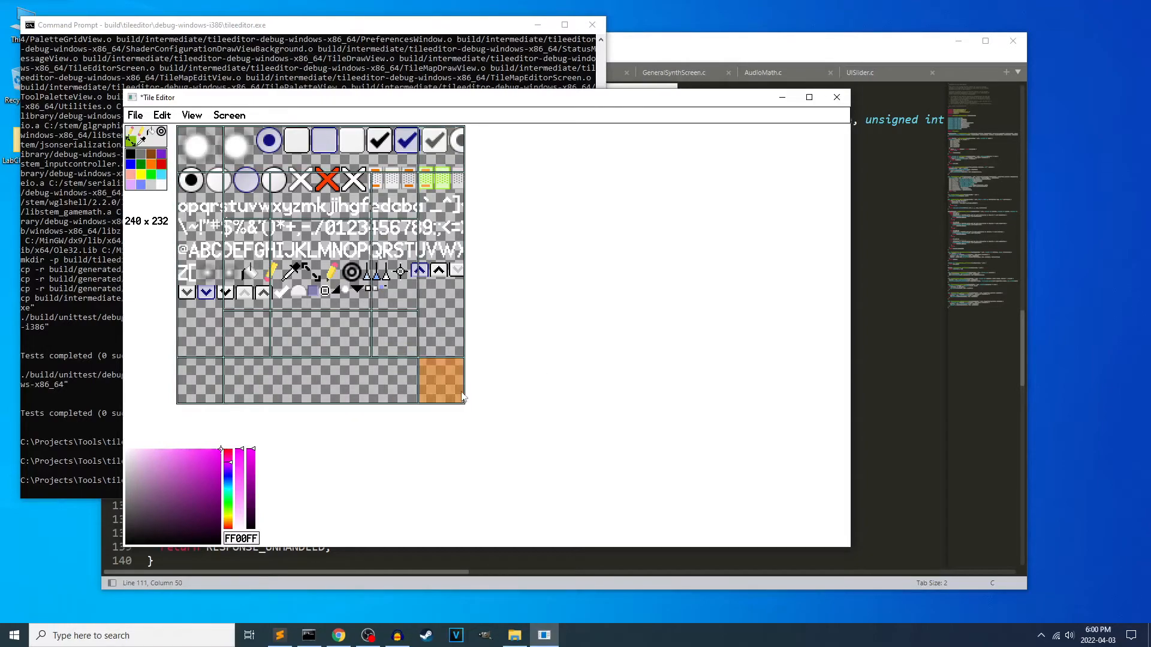
{"action": "left_click_drag", "start_coordinate": [442, 379], "coordinate": [526, 430]}
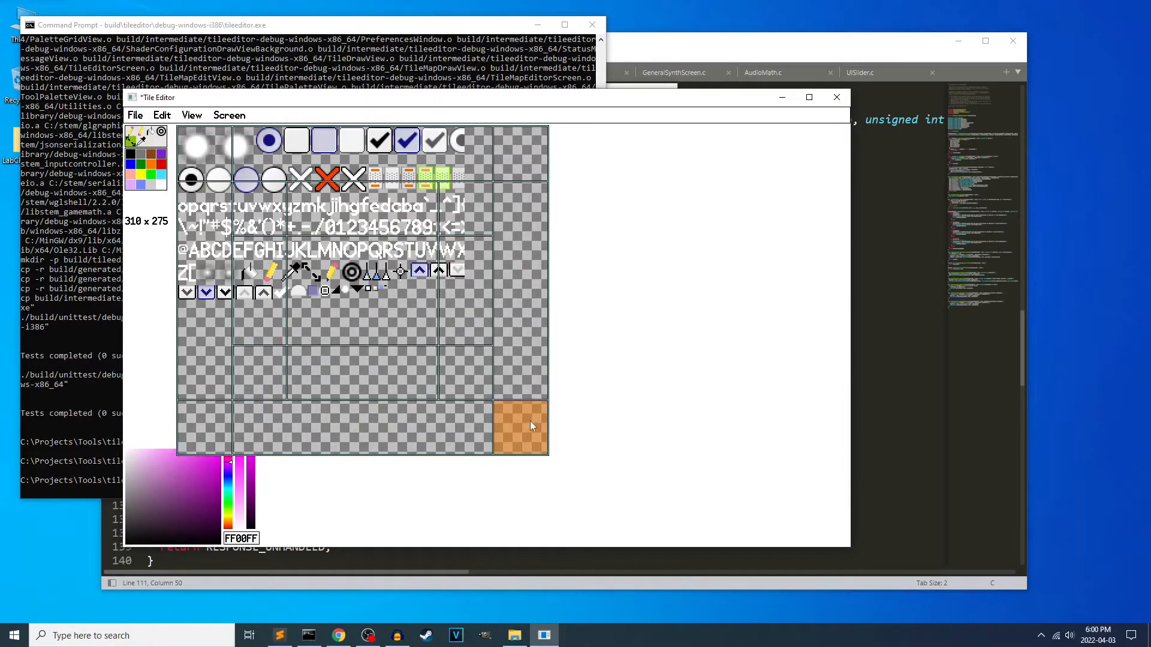
{"action": "key", "text": "ctrl+z"}
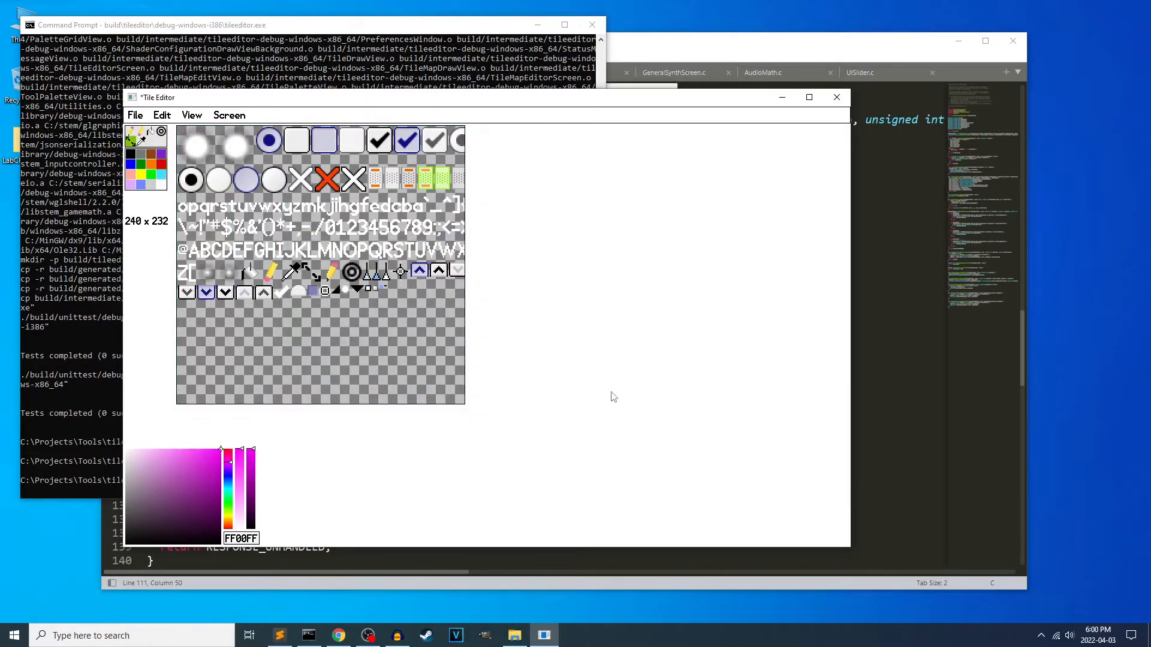
{"action": "key", "text": "ctrl+z"}
{"action": "key", "text": "ctrl+z"}
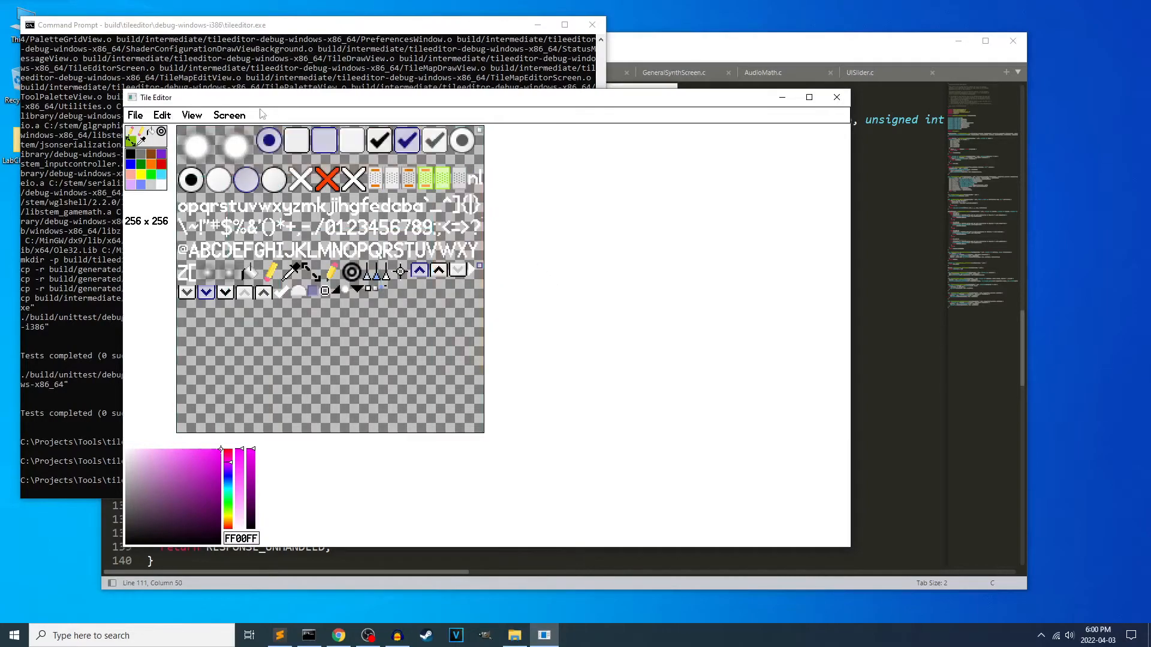
Visit the tile editor screen, return to the image editor, and look over the other available editor screens
{"action": "left_click", "coordinate": [162, 117]}
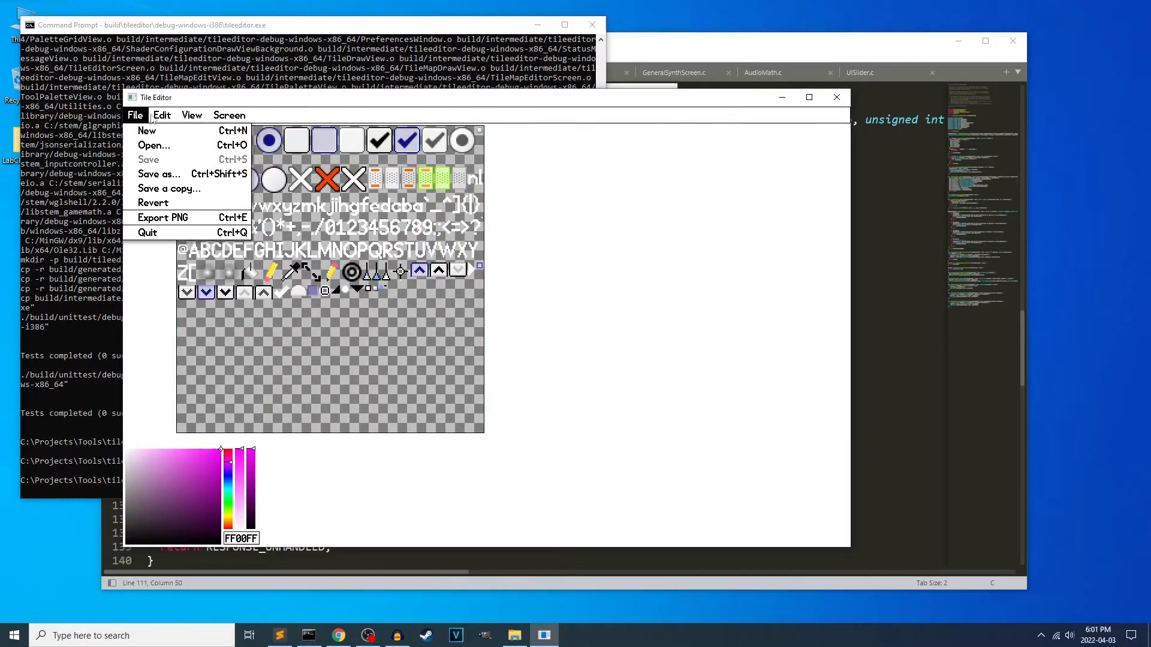
{"action": "left_click", "coordinate": [203, 143]}
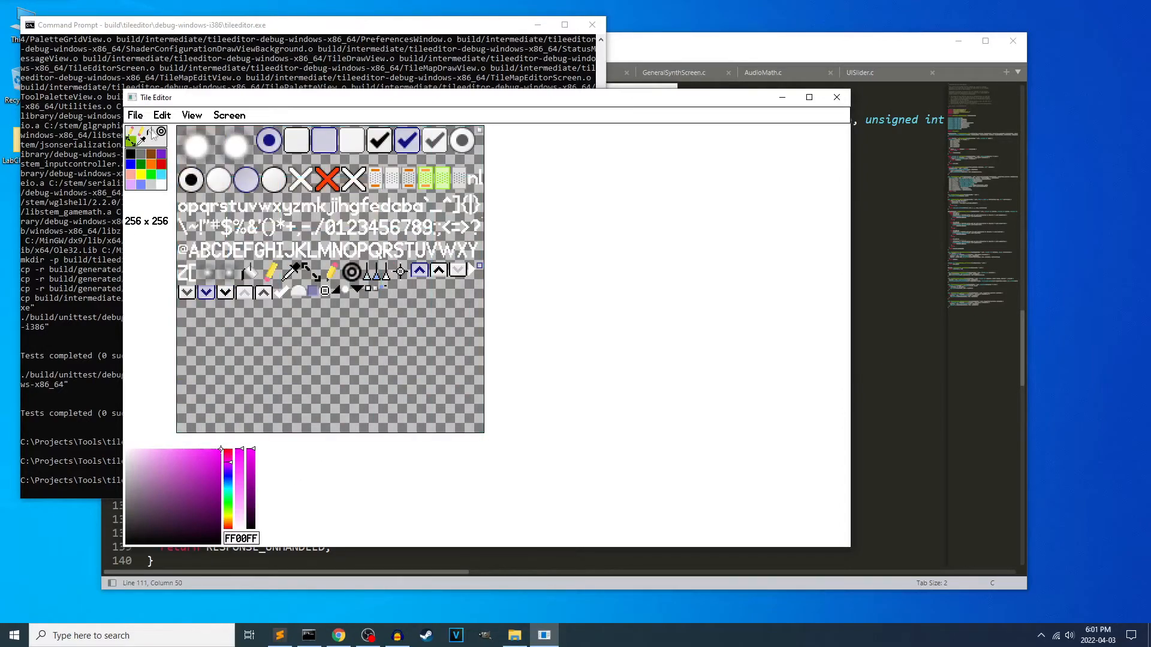
{"action": "left_click", "coordinate": [229, 116]}
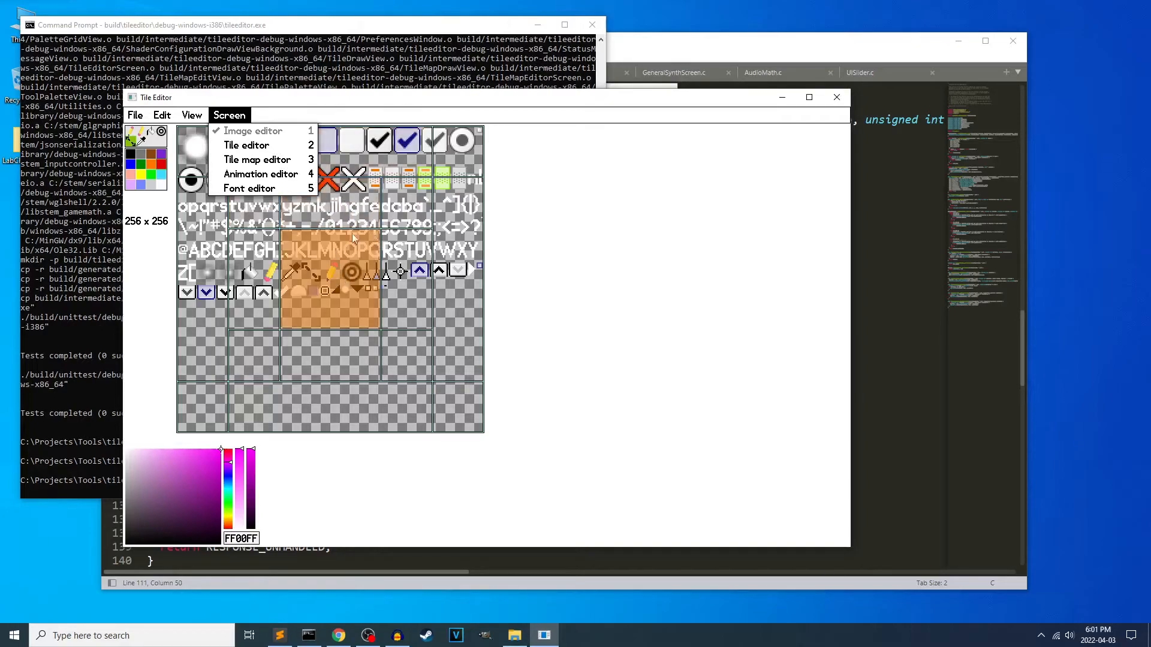
{"action": "left_click", "coordinate": [250, 153]}
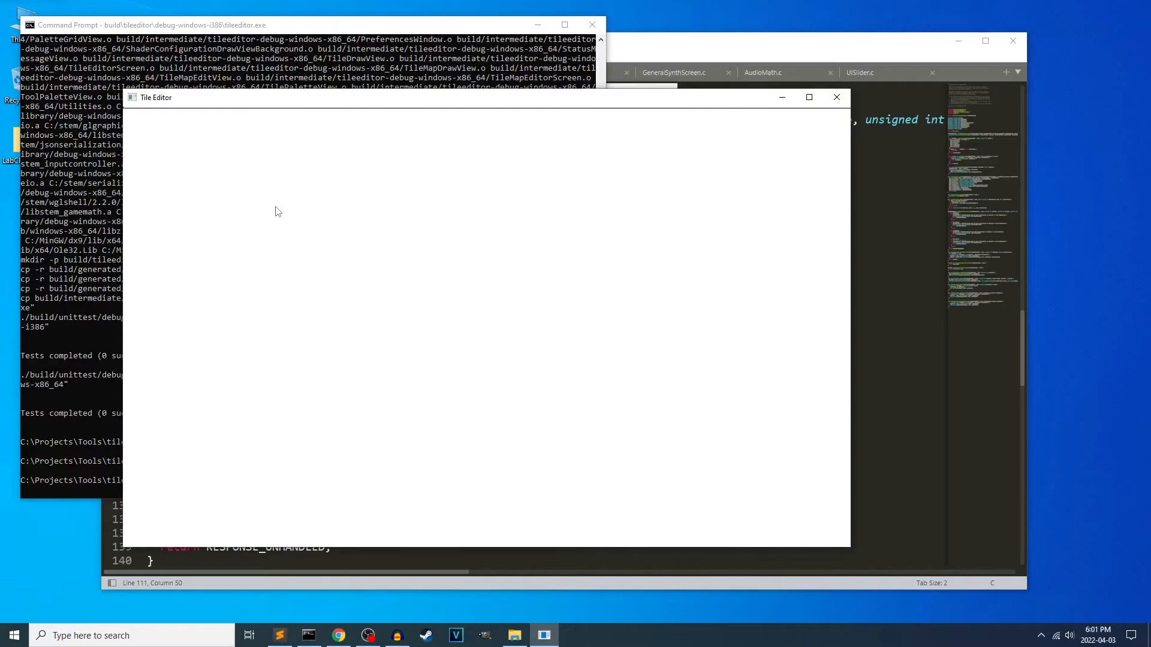
{"action": "left_click", "coordinate": [213, 116]}
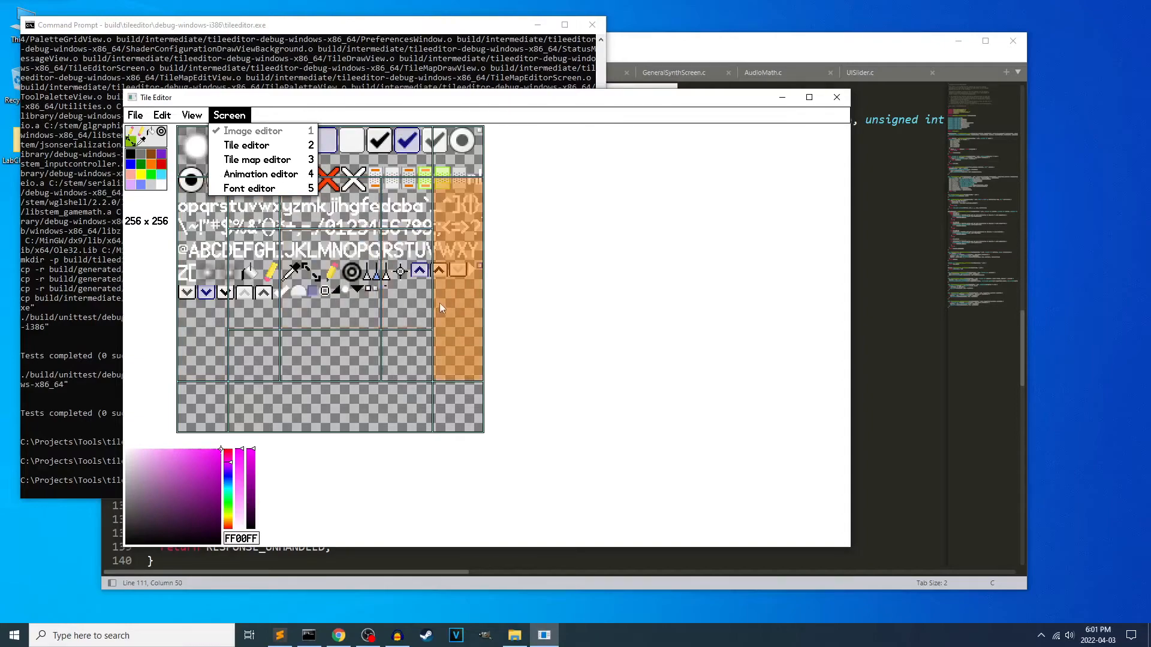
{"action": "left_click", "coordinate": [192, 116]}
{"action": "left_click", "coordinate": [249, 189]}
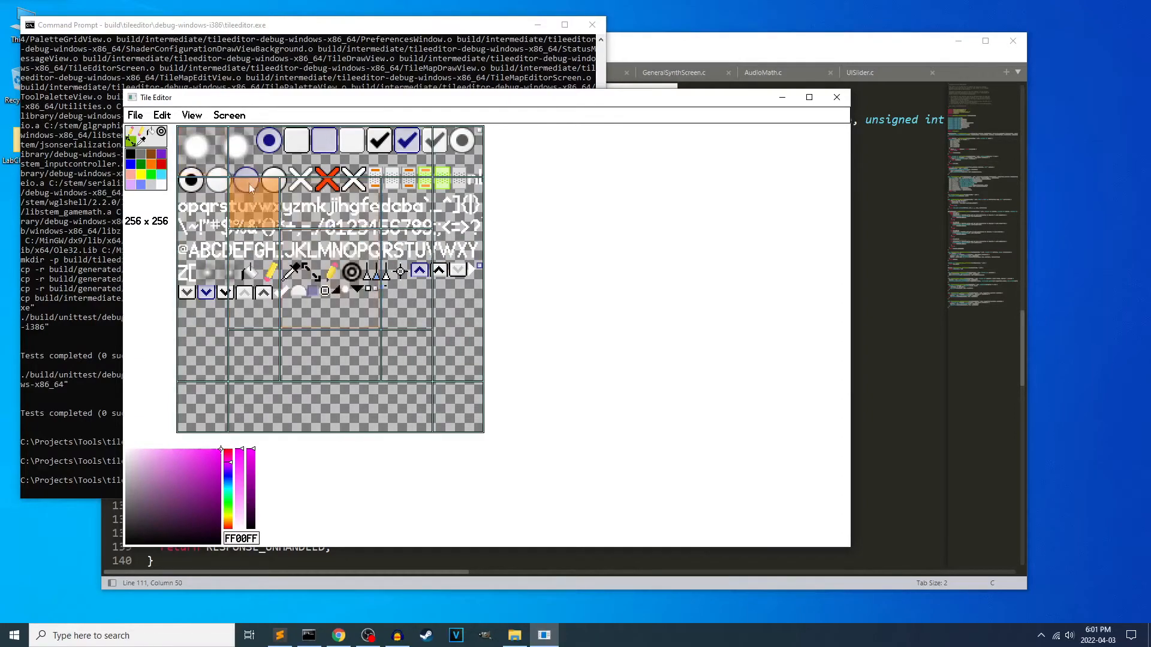
{"action": "left_click", "coordinate": [230, 115]}
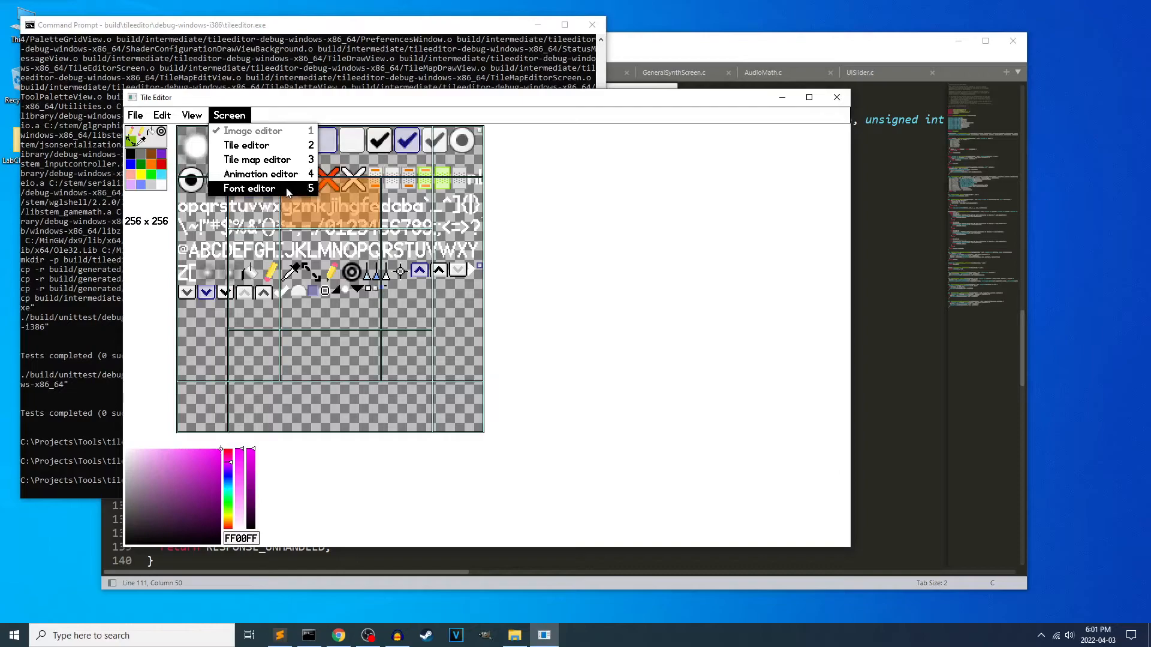
{"action": "left_click", "coordinate": [191, 120]}
{"action": "left_click", "coordinate": [190, 121]}
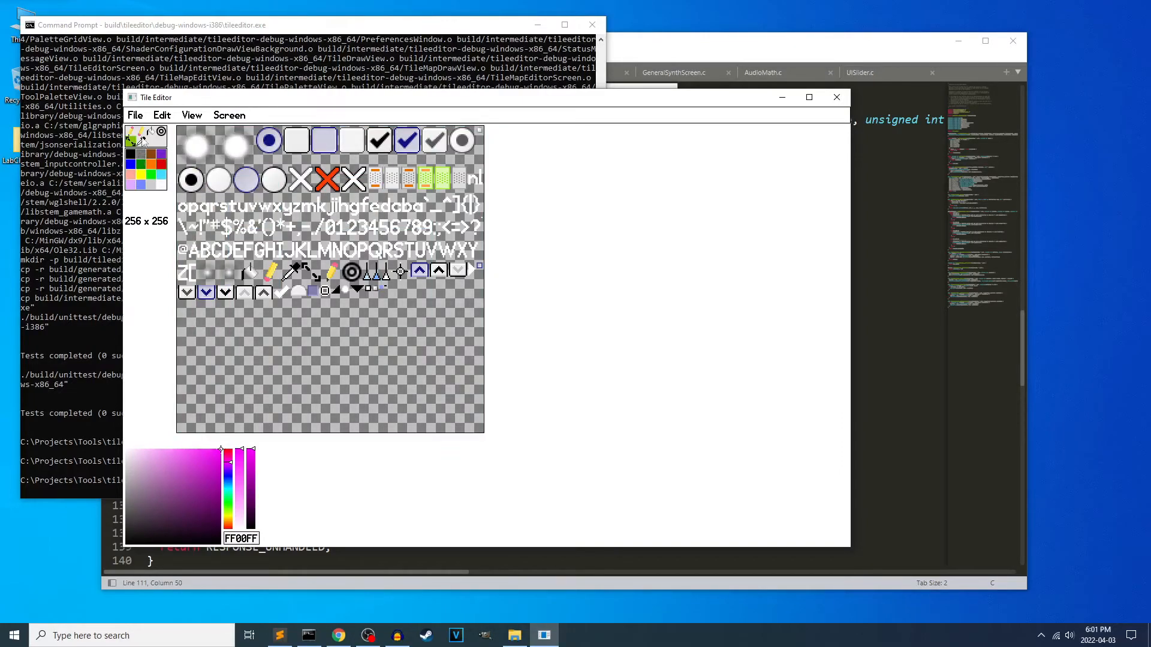
Start a new image, shrink its canvas to 26 x 26, and enlarge it to 38 x 41
{"action": "key", "text": "ctrl+z"}
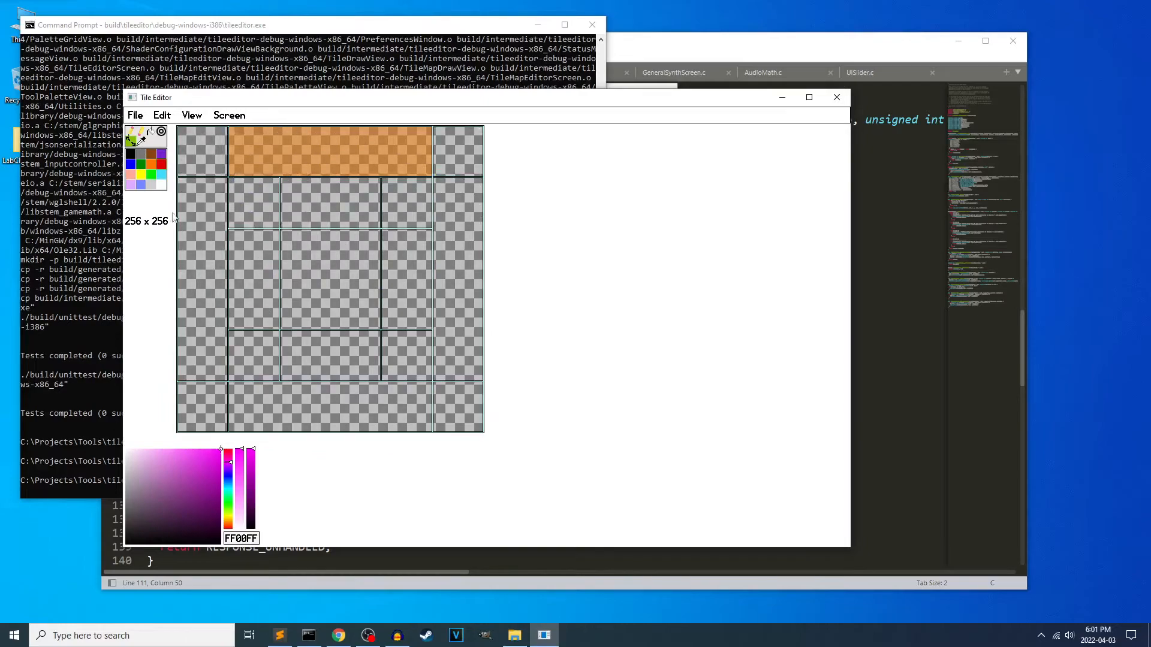
{"action": "left_click_drag", "start_coordinate": [470, 419], "coordinate": [207, 157]}
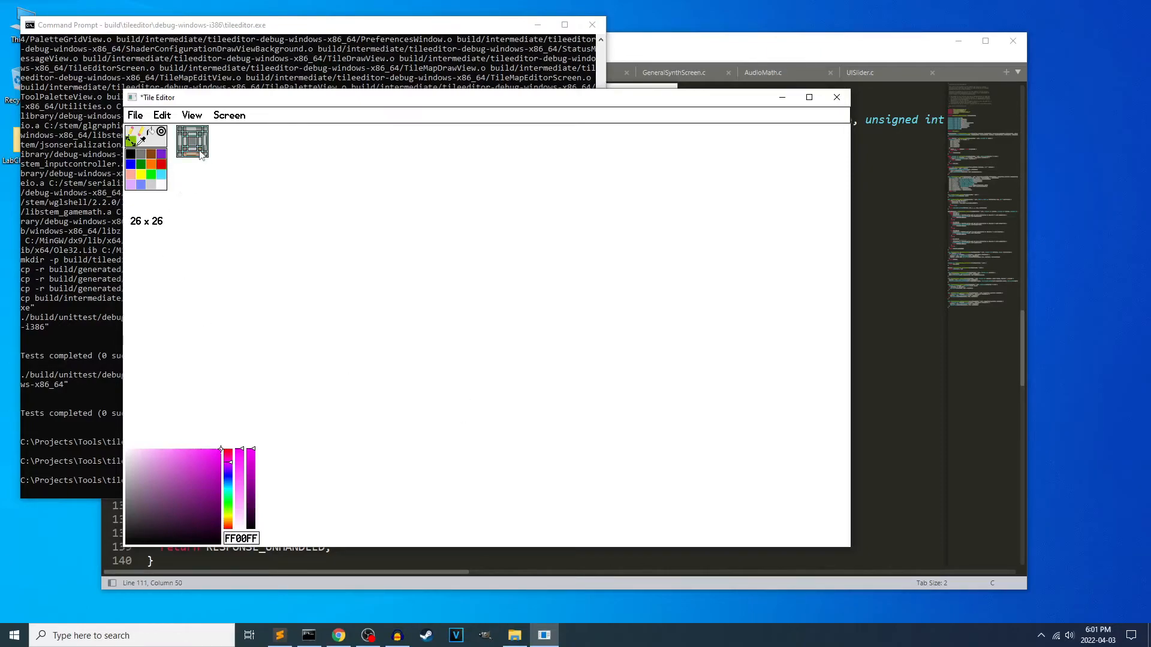
{"action": "scroll", "coordinate": [199, 150], "scroll_direction": "up", "scroll_amount": 6}
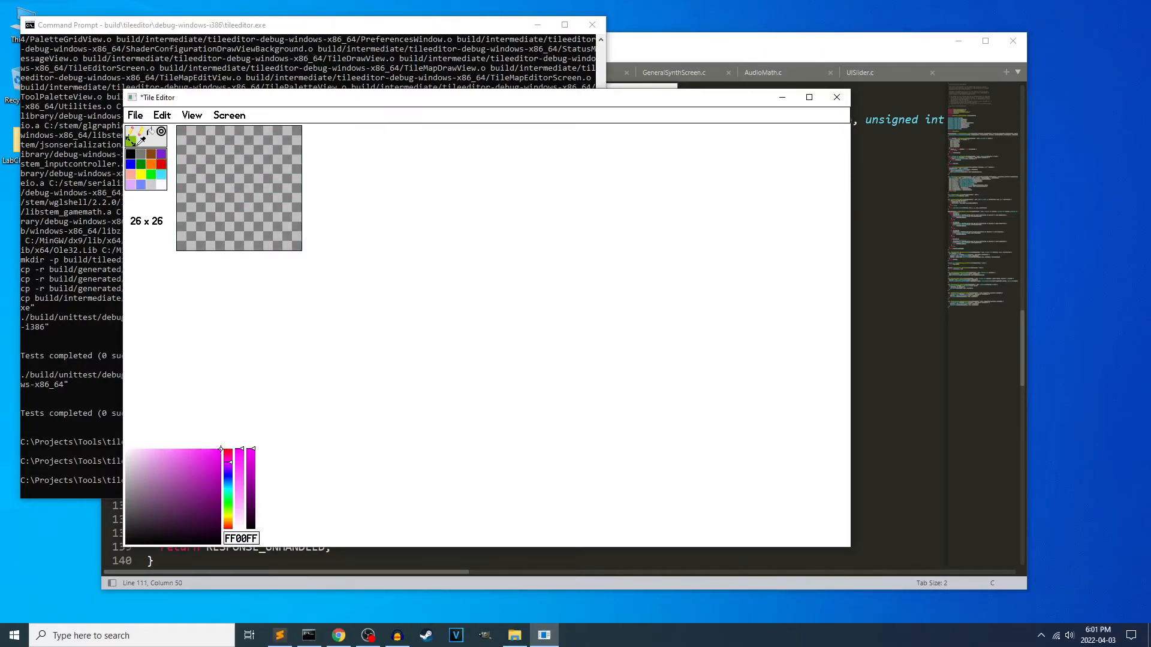
{"action": "left_click_drag", "start_coordinate": [301, 249], "coordinate": [358, 322]}
Activate the pencil tool with black (000000) as the drawing colour
{"action": "left_click", "coordinate": [130, 133]}
{"action": "mouse_move", "coordinate": [187, 476]}
{"action": "left_mouse_down"}
{"action": "mouse_move", "coordinate": [150, 466]}
{"action": "mouse_move", "coordinate": [119, 547]}
{"action": "left_mouse_up"}
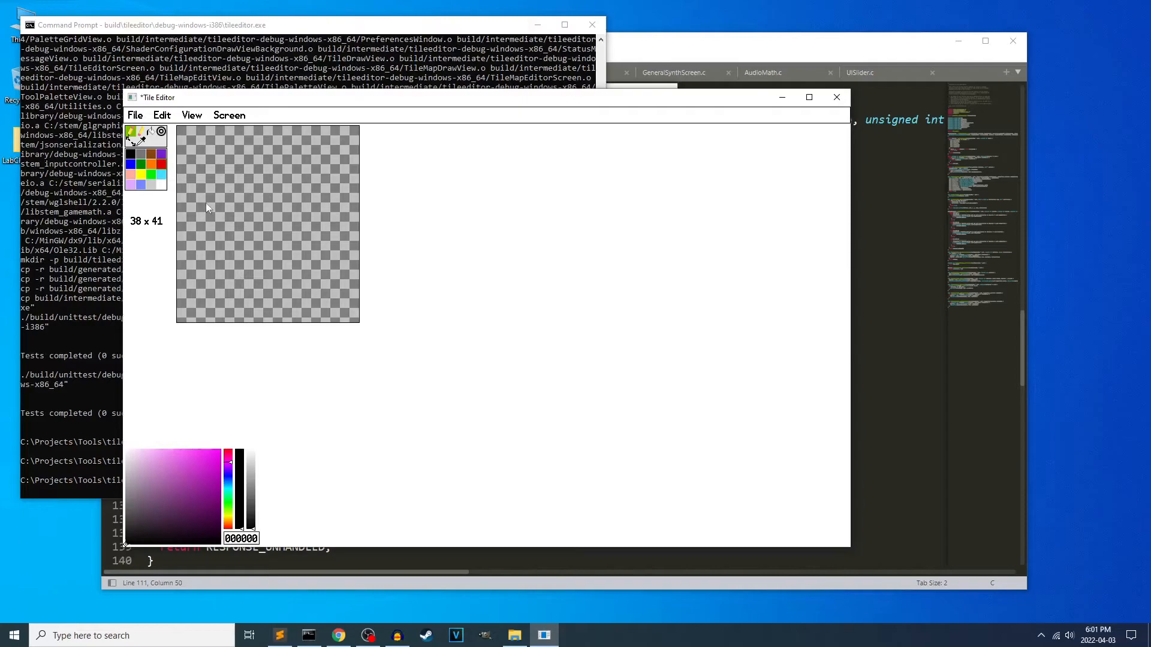
{"action": "left_click", "coordinate": [195, 119]}
{"action": "left_click", "coordinate": [207, 132]}
Close the editor without saving and relaunch build\tileeditor\debug-windows-i386\tileeditor.exe from the Command Prompt
{"action": "left_click", "coordinate": [837, 97]}
{"action": "left_click", "coordinate": [421, 346]}
{"action": "key", "text": "Up"}
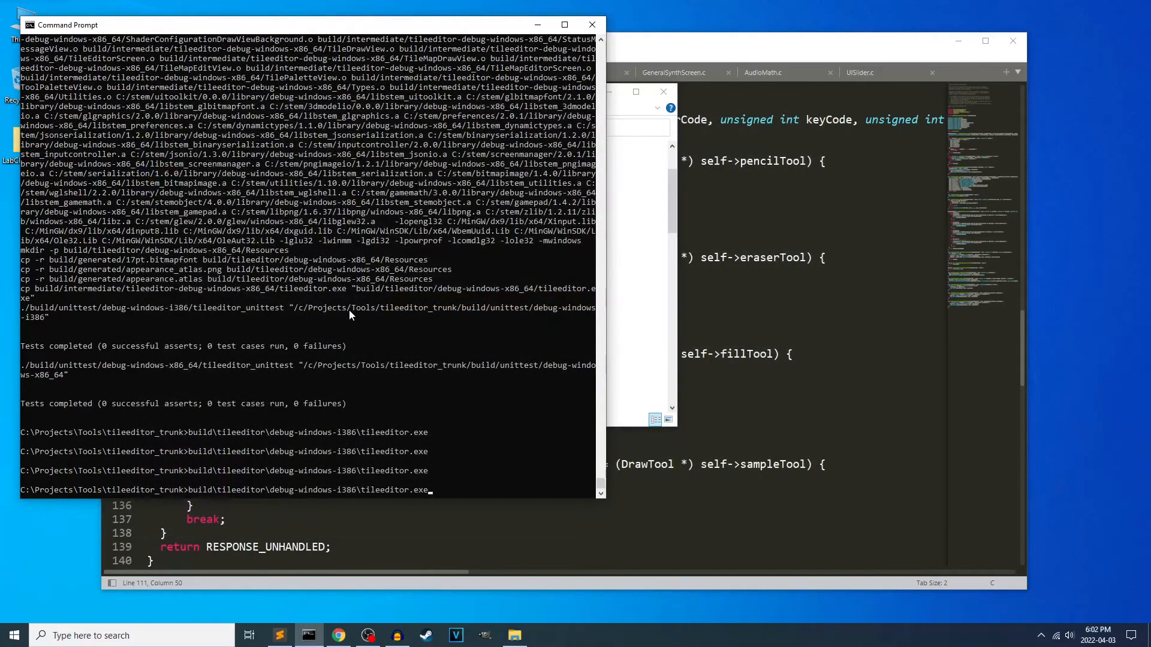
{"action": "key", "text": "Return"}
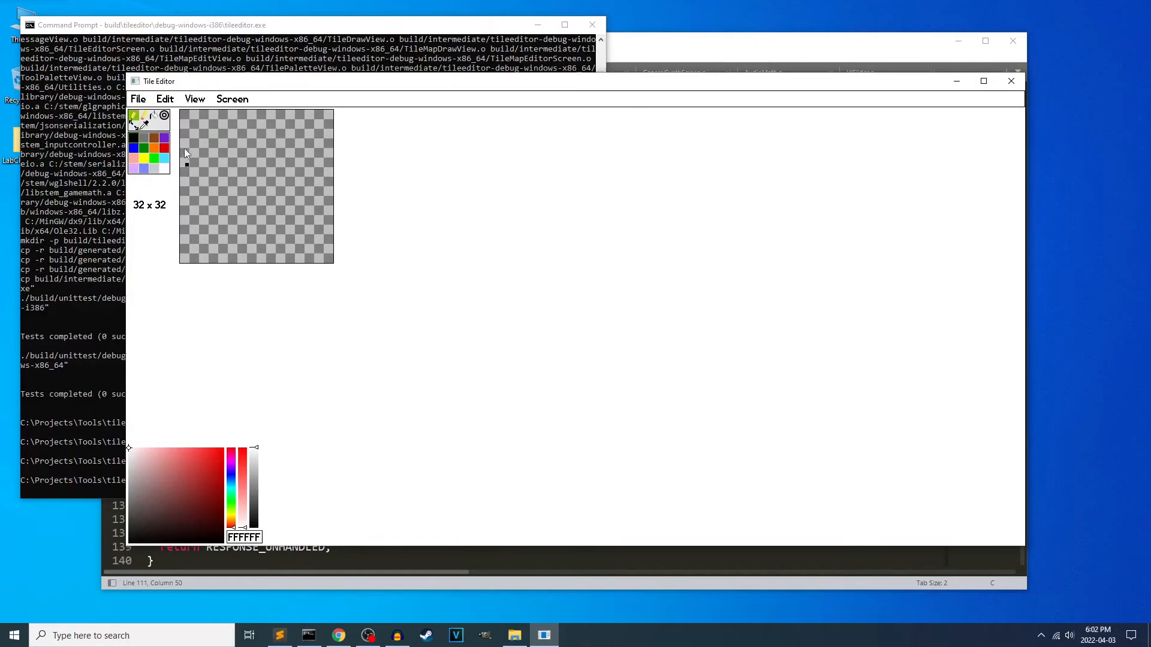
Draw freehand black pencil strokes on the 32 x 32 canvas and surround them with a black rectangular frame
{"action": "mouse_move", "coordinate": [213, 160]}
{"action": "left_mouse_down"}
{"action": "mouse_move", "coordinate": [185, 163]}
{"action": "mouse_move", "coordinate": [254, 174]}
{"action": "left_mouse_up"}
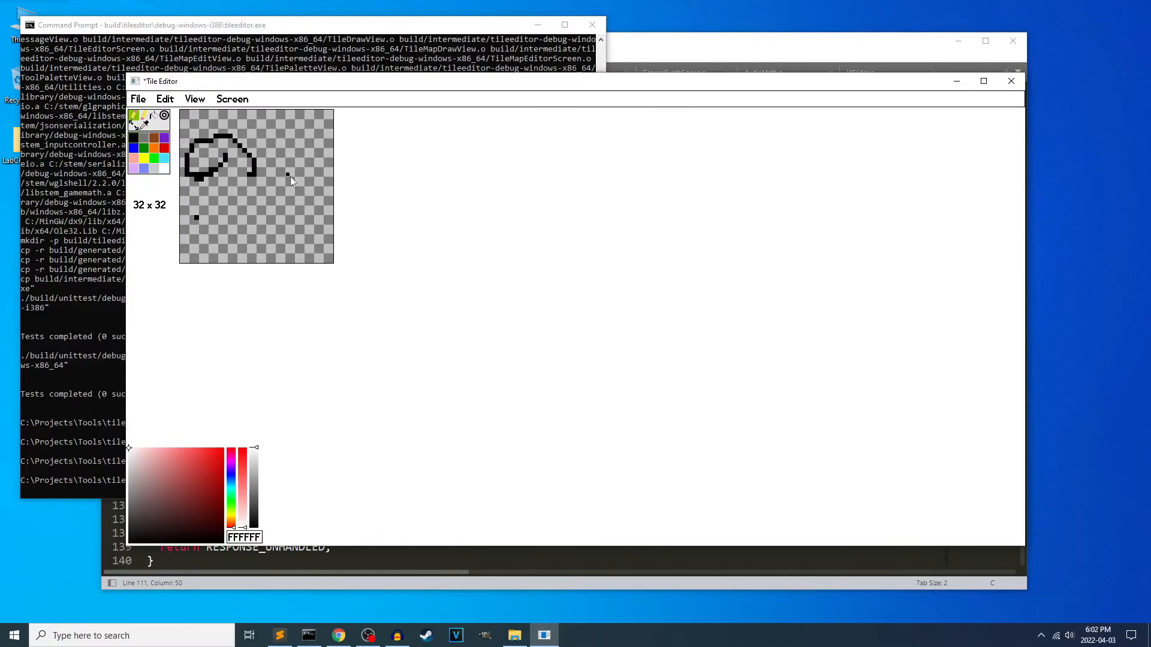
{"action": "scroll", "coordinate": [218, 199], "scroll_direction": "up", "scroll_amount": 2}
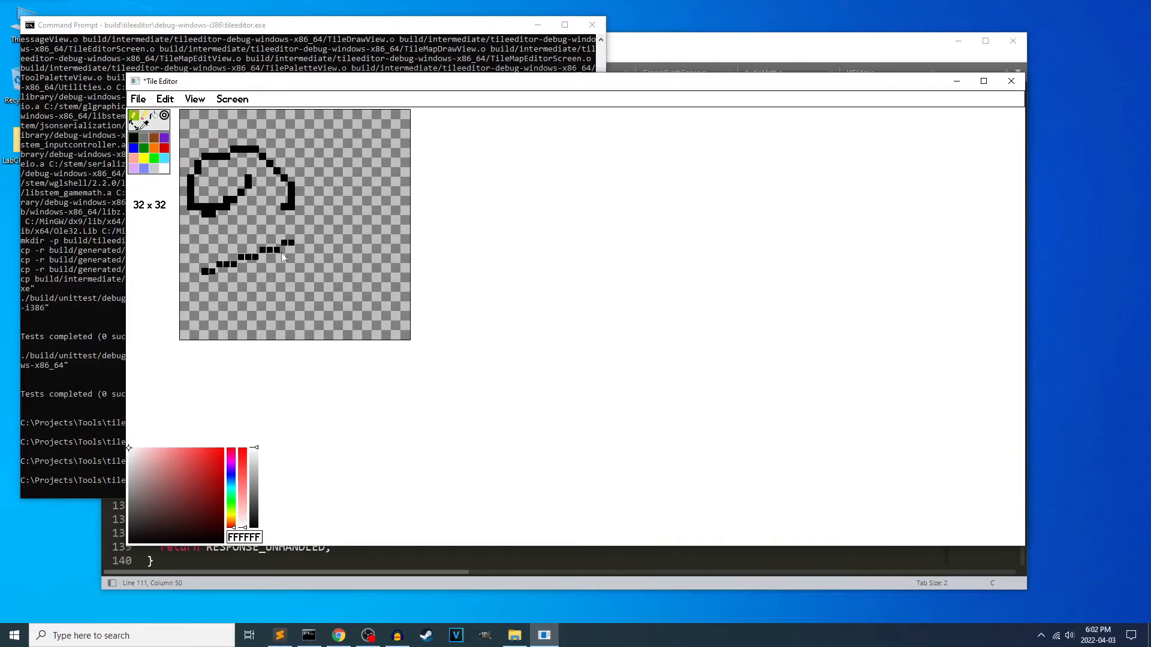
{"action": "mouse_move", "coordinate": [351, 312]}
{"action": "left_mouse_down"}
{"action": "mouse_move", "coordinate": [300, 185]}
{"action": "mouse_move", "coordinate": [266, 187]}
{"action": "mouse_move", "coordinate": [295, 180]}
{"action": "mouse_move", "coordinate": [282, 163]}
{"action": "mouse_move", "coordinate": [191, 122]}
{"action": "left_mouse_up"}
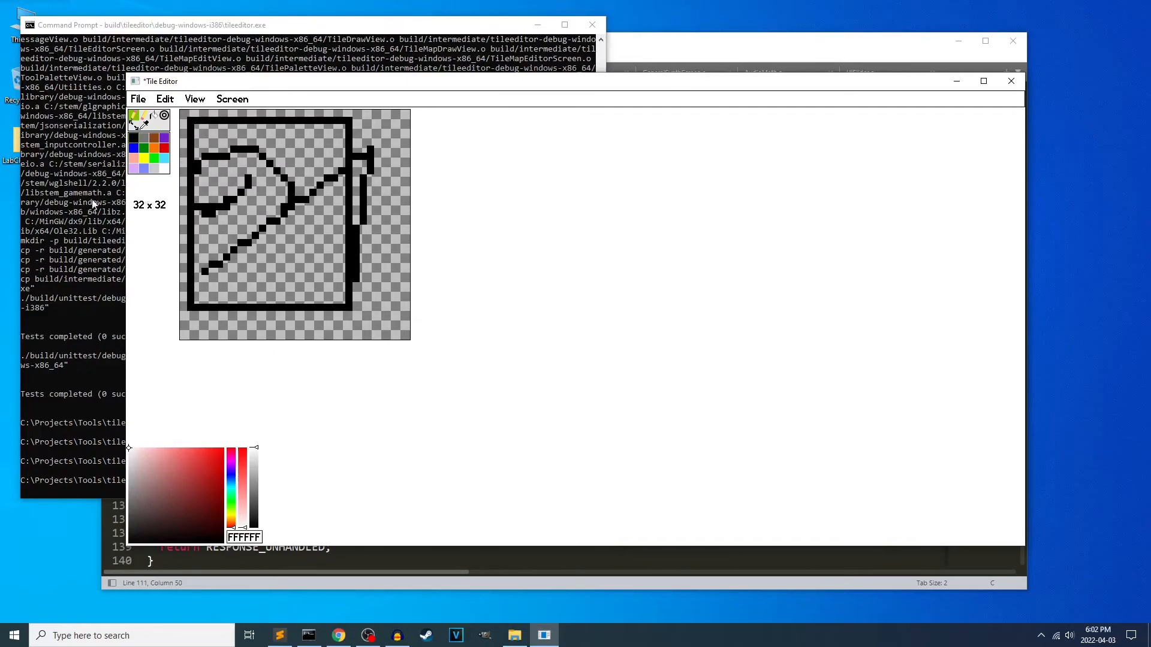
Outline the inside of the black frame in grey 777777 and fill its interior with light grey CCCCCC
{"action": "left_click", "coordinate": [145, 139]}
{"action": "left_click_drag", "start_coordinate": [199, 130], "coordinate": [341, 305]}
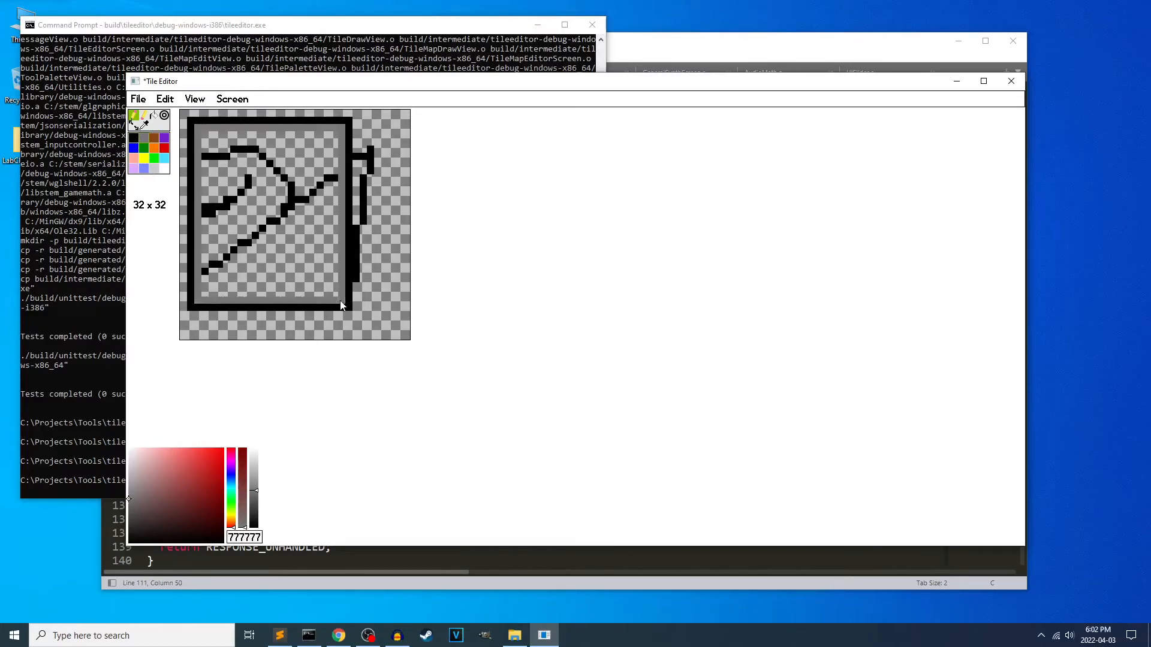
{"action": "left_click", "coordinate": [155, 169]}
{"action": "mouse_move", "coordinate": [207, 137]}
{"action": "left_mouse_down"}
{"action": "mouse_move", "coordinate": [329, 266]}
{"action": "mouse_move", "coordinate": [334, 294]}
{"action": "left_mouse_up"}
{"action": "left_click", "coordinate": [154, 115]}
{"action": "left_click", "coordinate": [290, 257]}
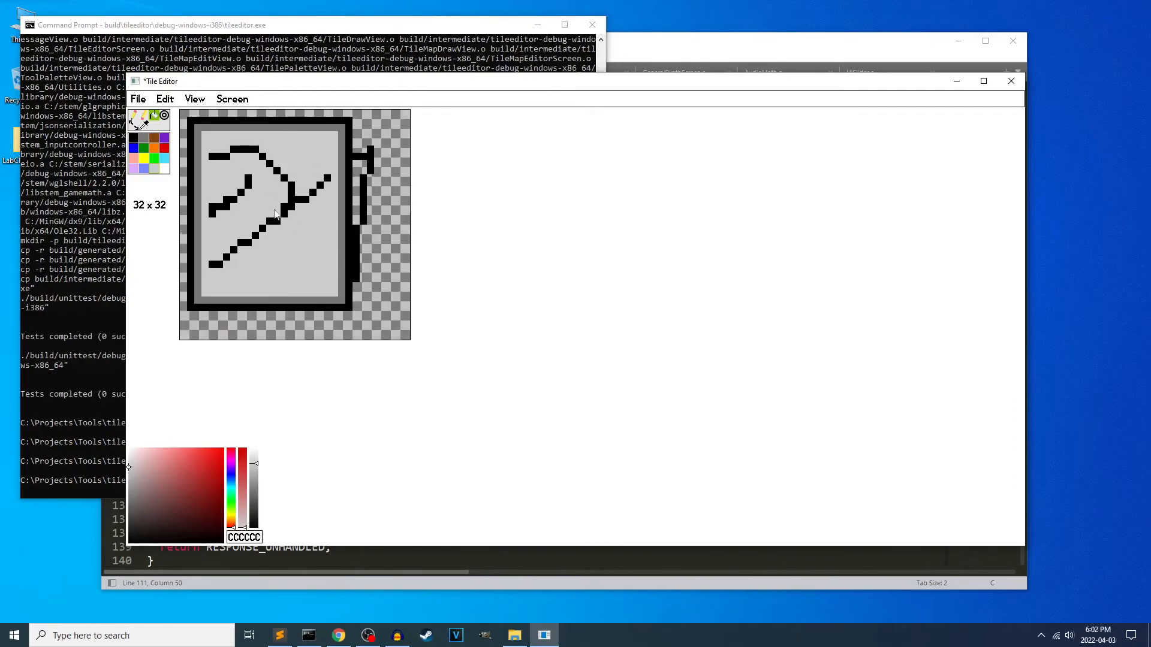
Try a CCCCCC rectangle outline across the frame's lower-right corner with the pencil, and undo it
{"action": "left_click", "coordinate": [135, 117]}
{"action": "left_click_drag", "start_coordinate": [385, 271], "coordinate": [285, 314]}
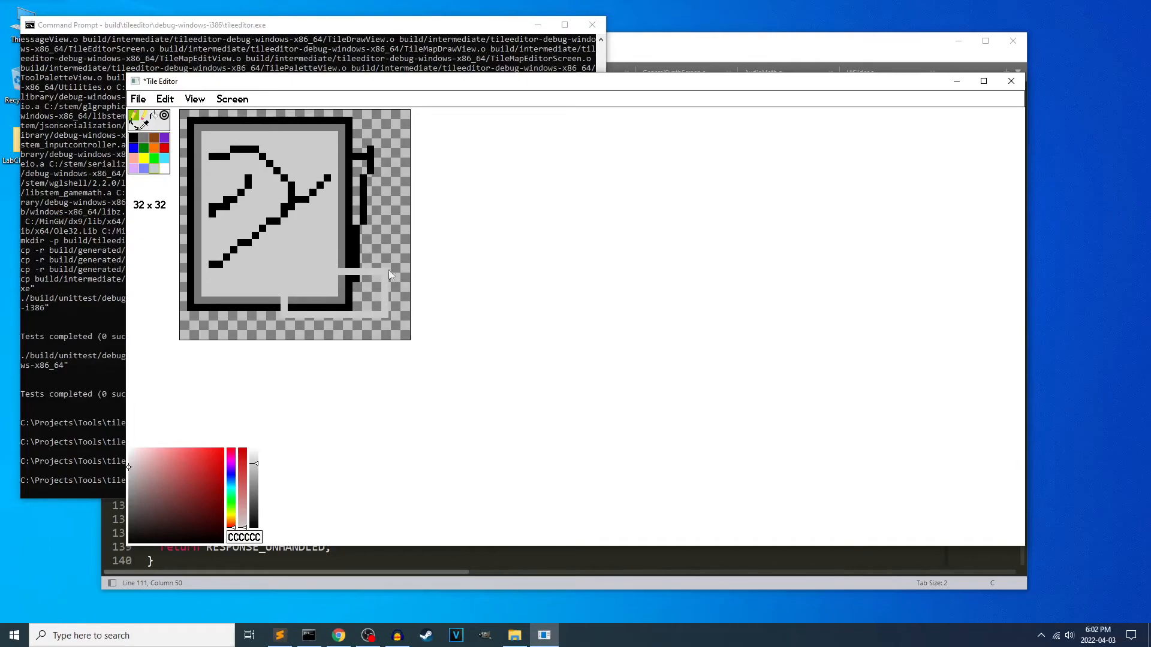
{"action": "key", "text": "ctrl+z"}
{"action": "scroll", "coordinate": [373, 264], "scroll_direction": "up", "scroll_amount": 2}
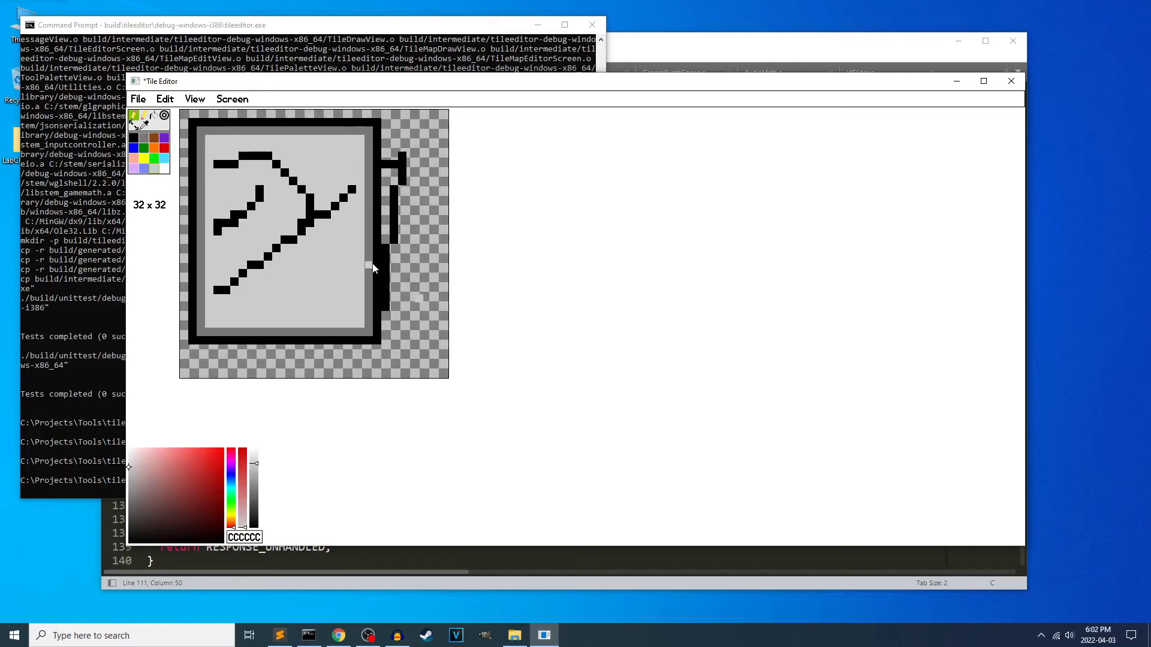
{"action": "scroll", "coordinate": [372, 268], "scroll_direction": "up", "scroll_amount": 1}
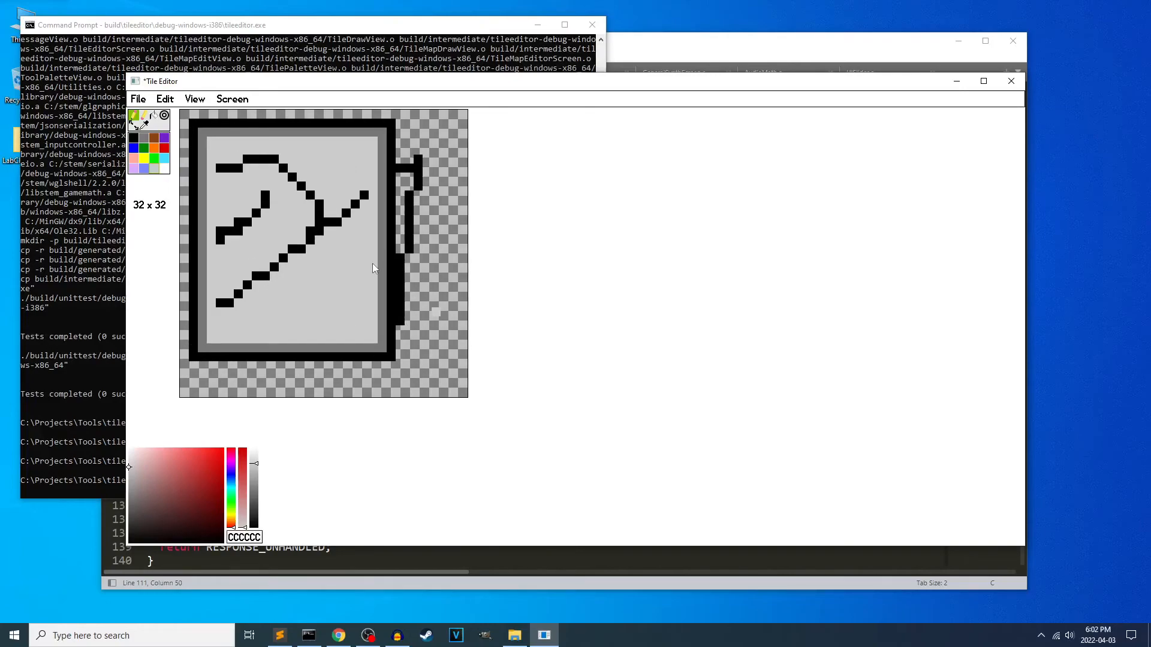
{"action": "scroll", "coordinate": [372, 268], "scroll_direction": "up", "scroll_amount": 1}
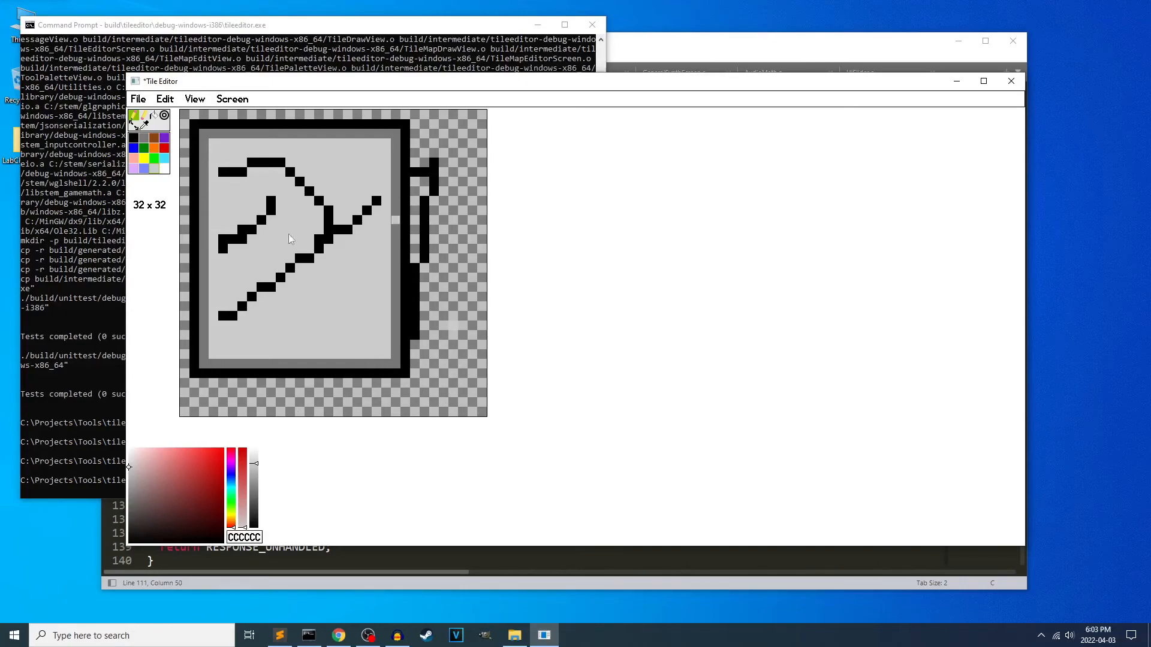
Set the drawing colour to white (FFFFFF) and add a white pixel in the light spot beside the frame's lower right
{"action": "left_click", "coordinate": [329, 238]}
{"action": "left_click", "coordinate": [233, 99]}
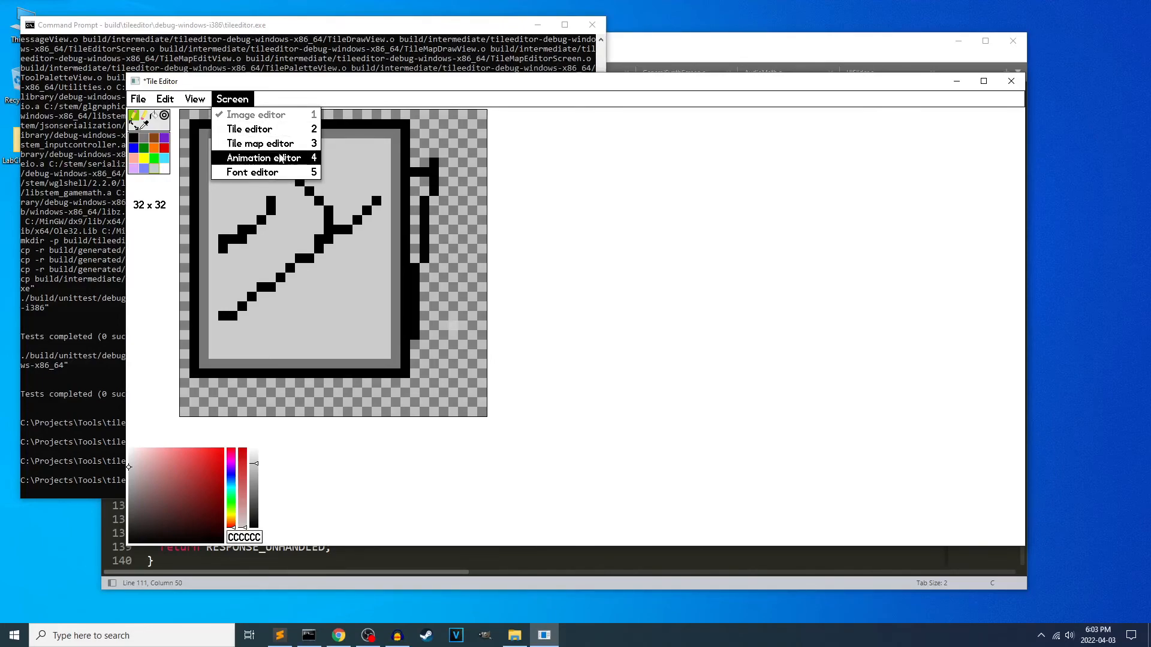
{"action": "left_click", "coordinate": [581, 241]}
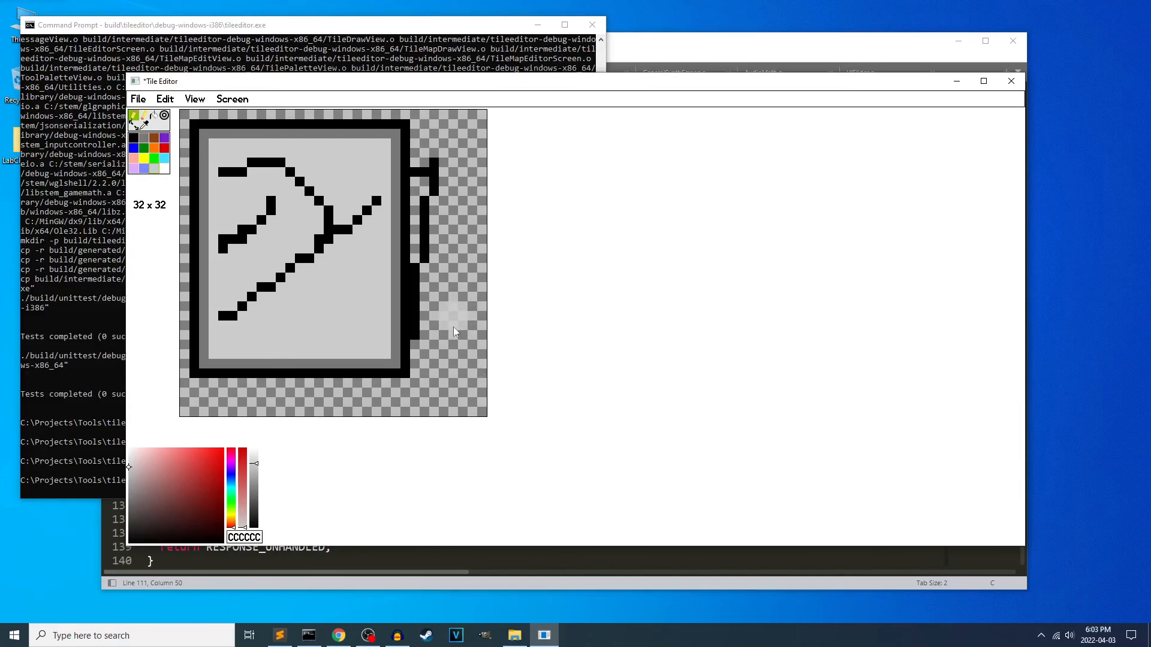
{"action": "left_click", "coordinate": [164, 168]}
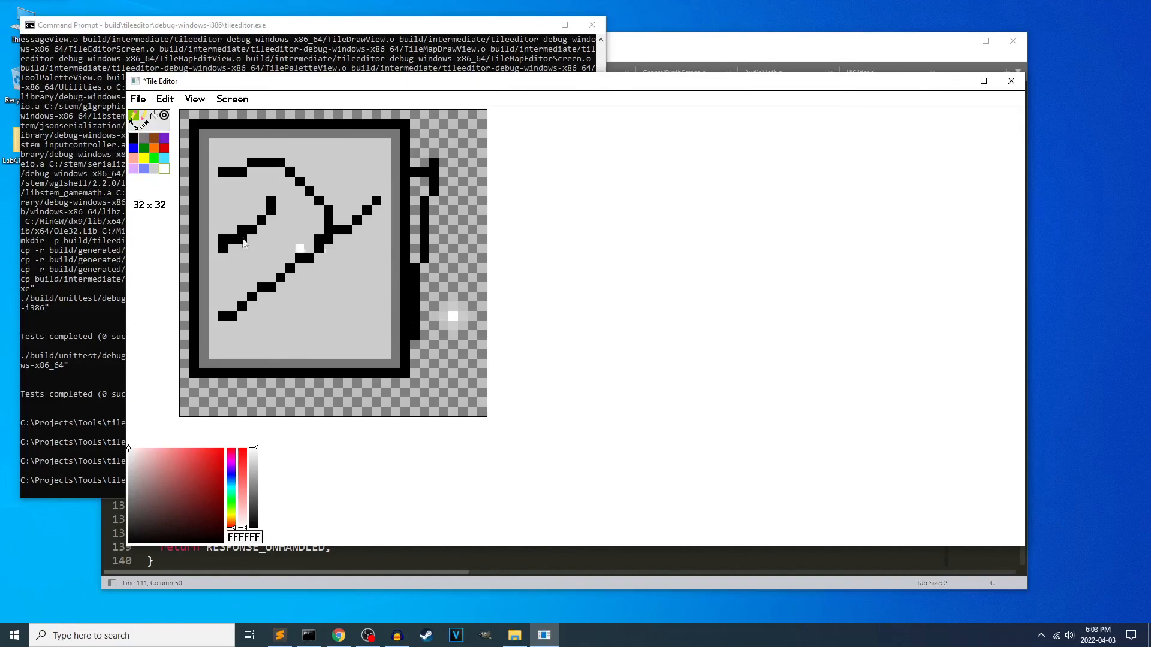
{"action": "left_click", "coordinate": [233, 99]}
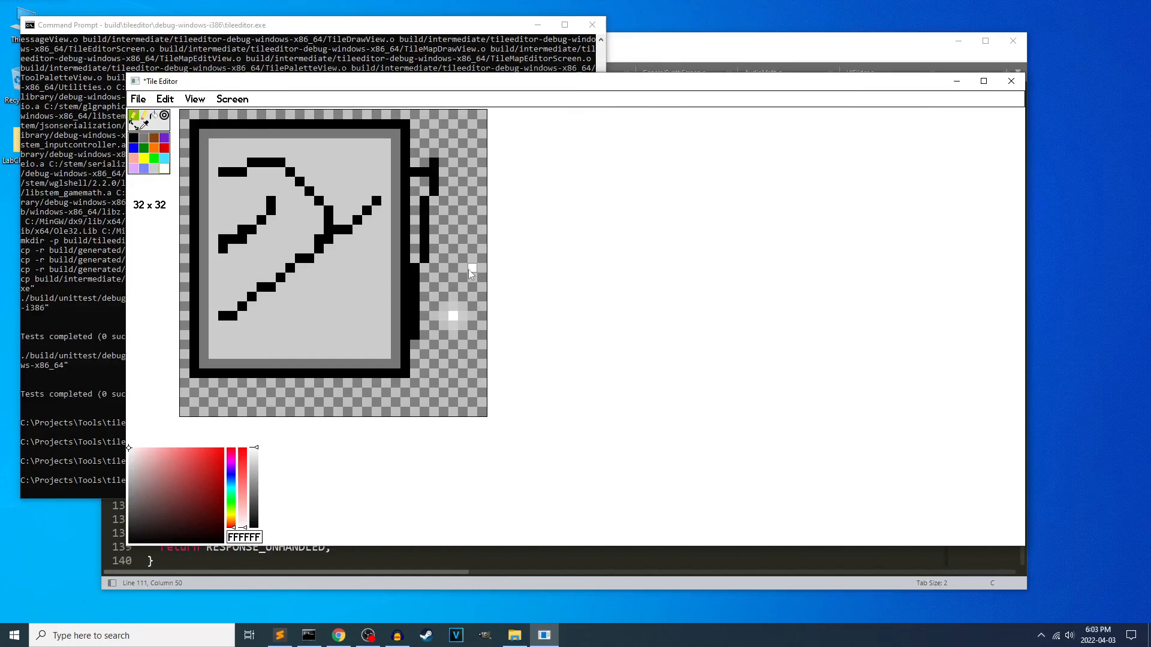